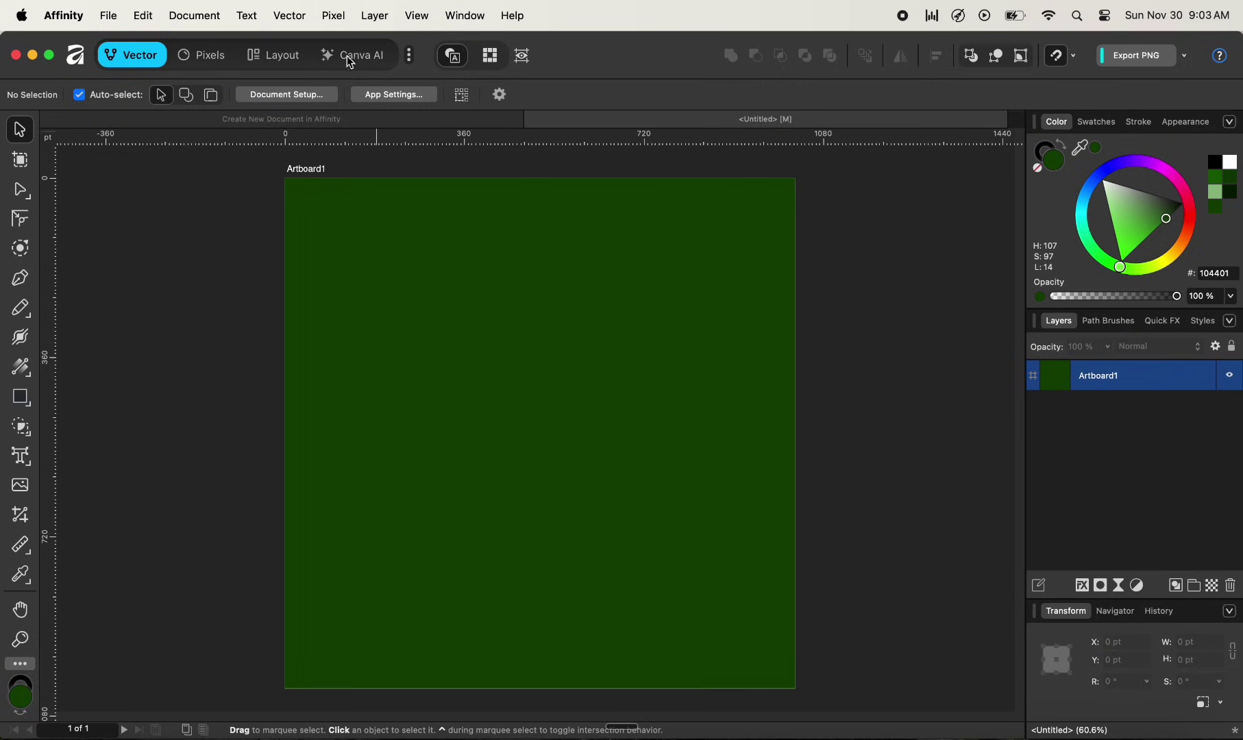
# Step: Add a new fill layer to the artboard and place the art text "TEXT" above it
pyautogui.click(334, 19)
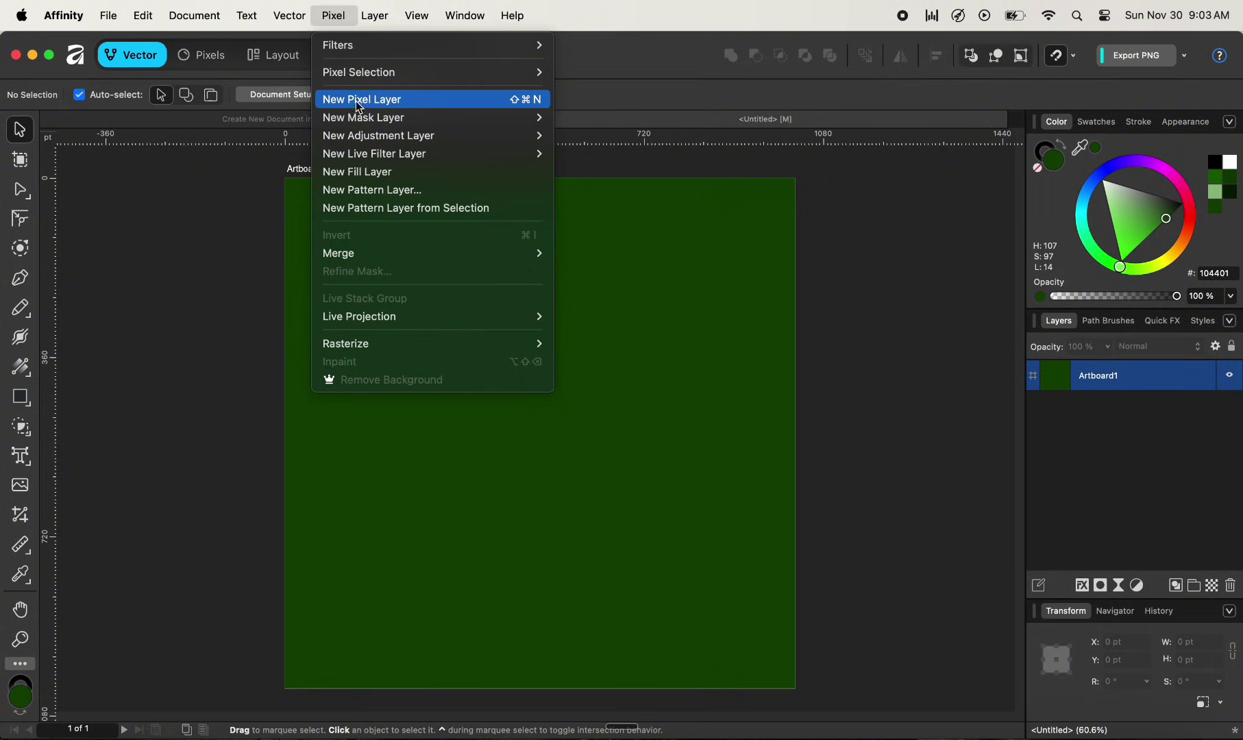
pyautogui.click(366, 172)
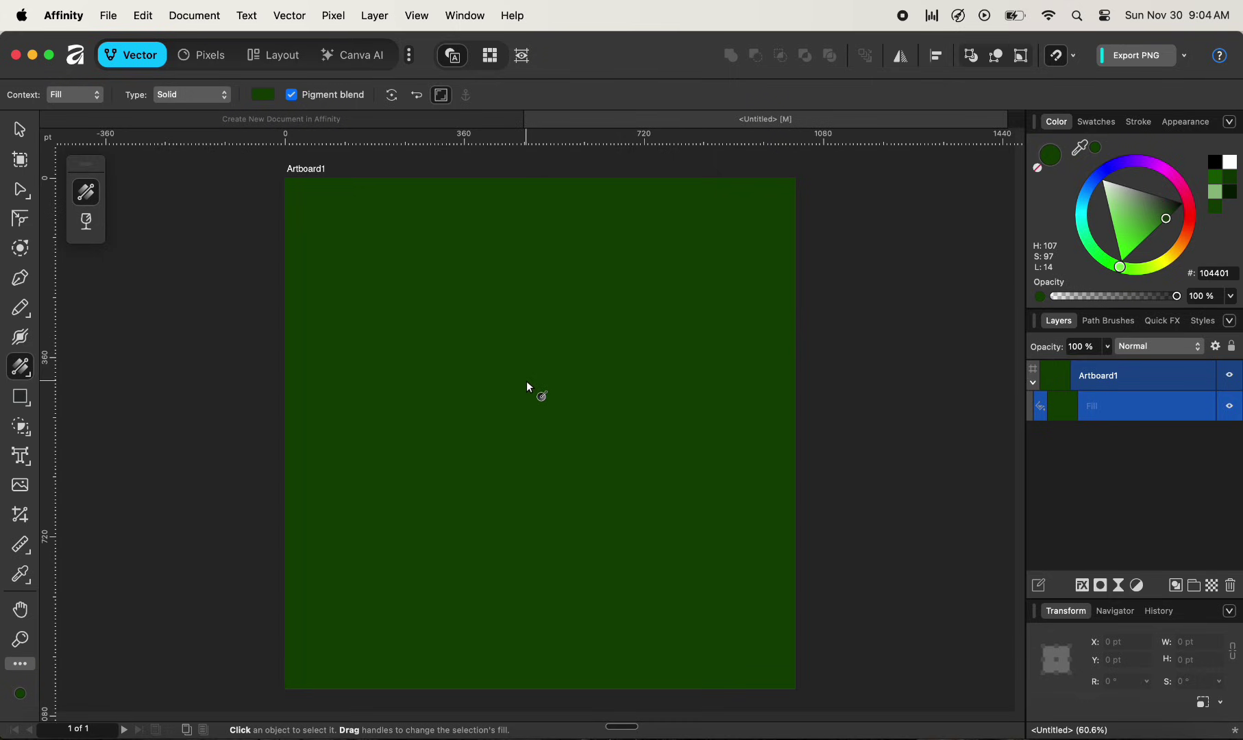
pyautogui.click(24, 456)
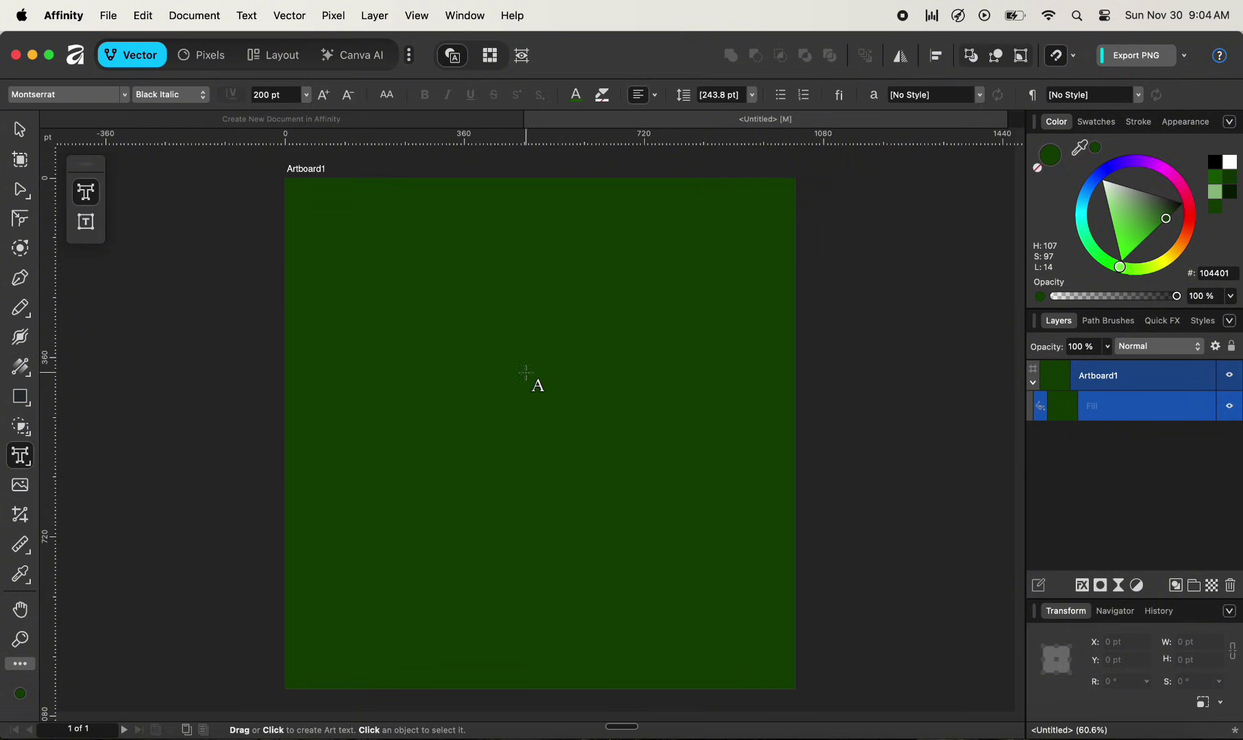
pyautogui.click(427, 359)
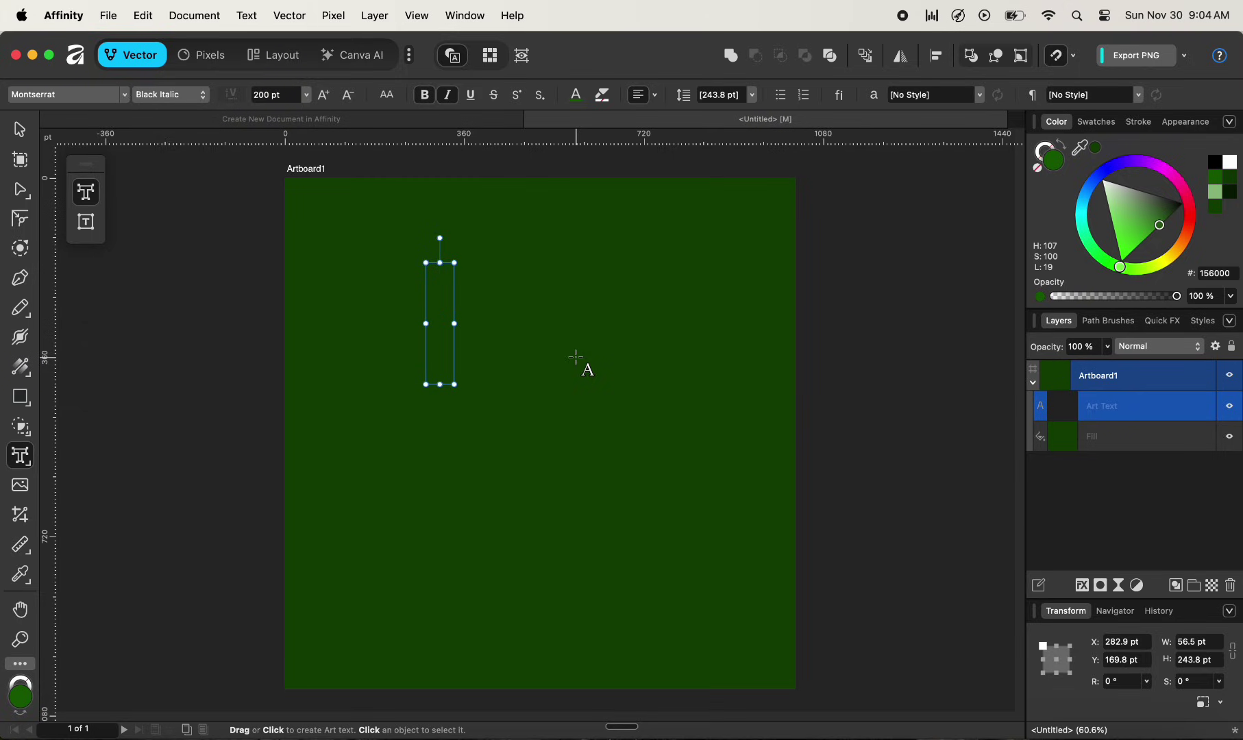
pyautogui.write('TEXT')
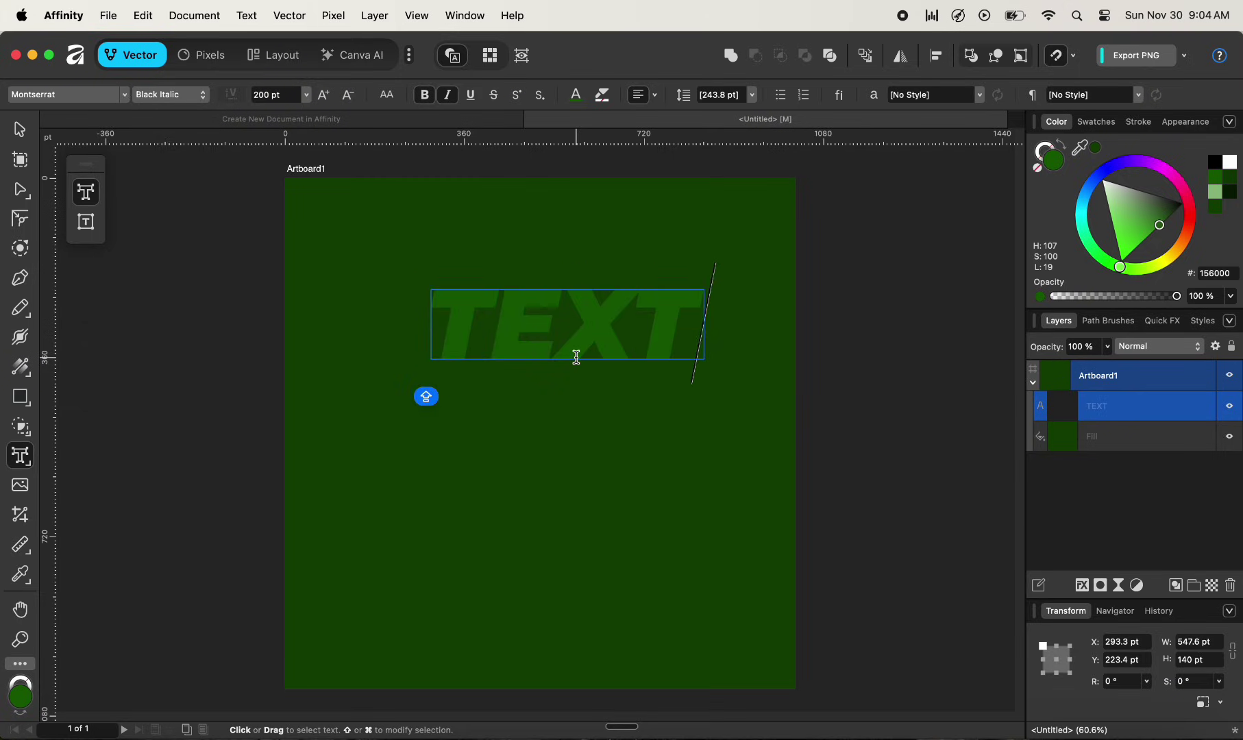
pyautogui.press('Escape')
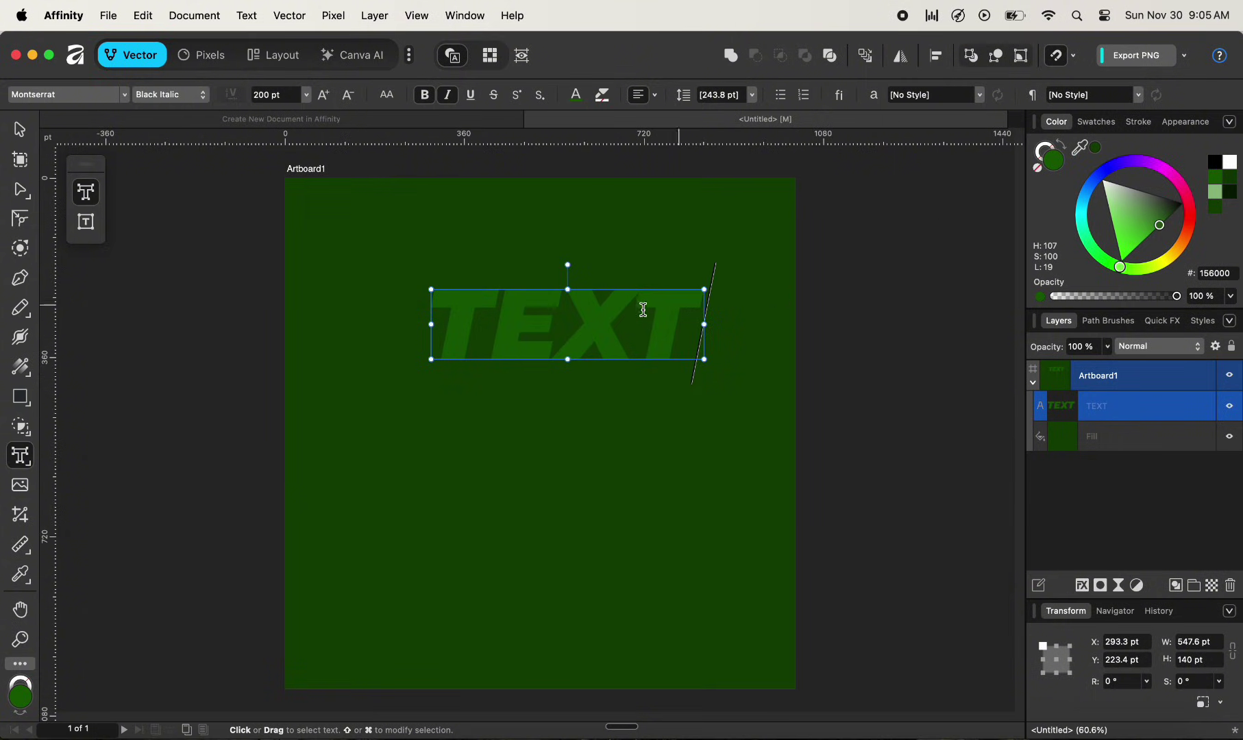
# Step: Recolour all letters of the TEXT object white (FFFFFF)
pyautogui.doubleClick(582, 317)
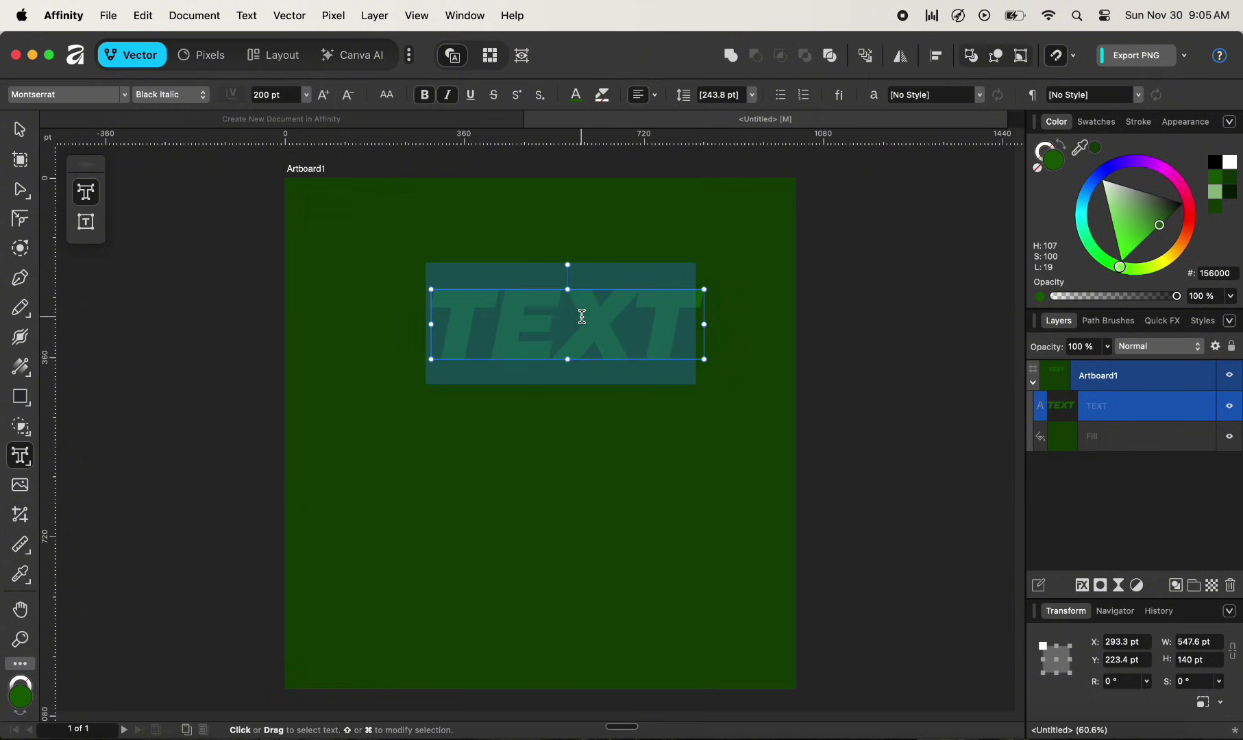
pyautogui.click(1232, 163)
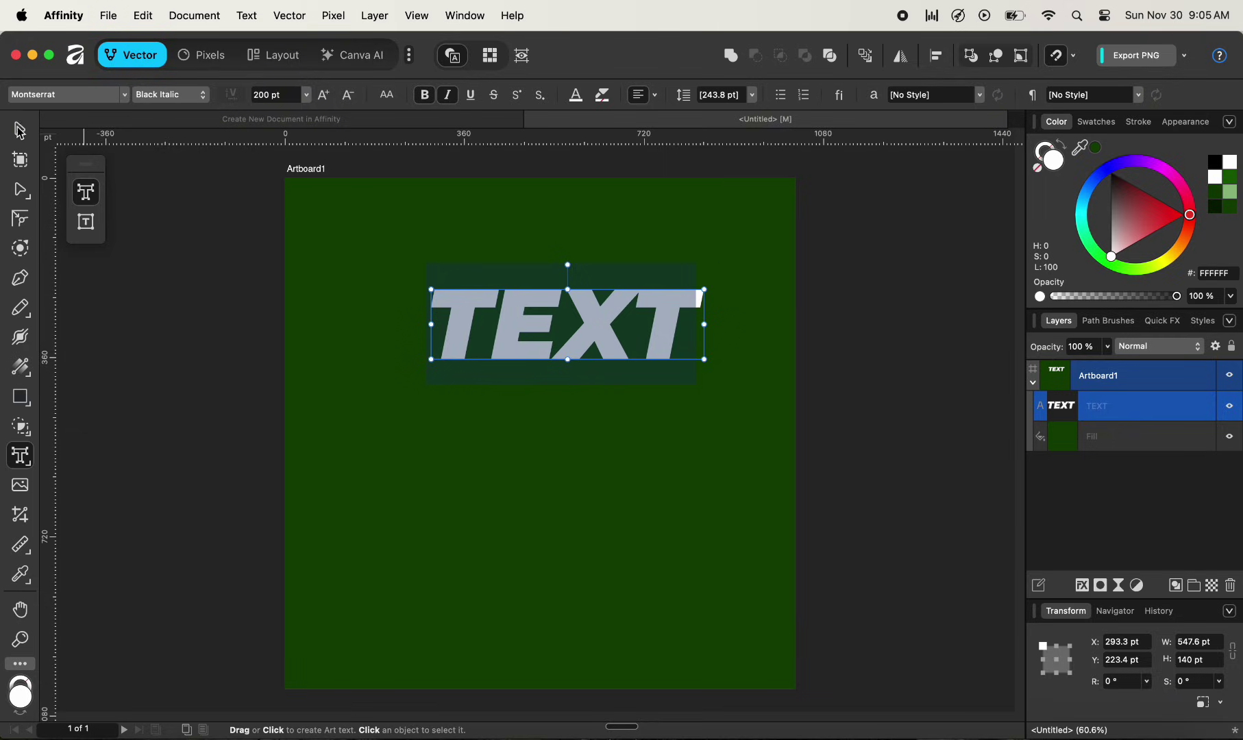
pyautogui.click(19, 130)
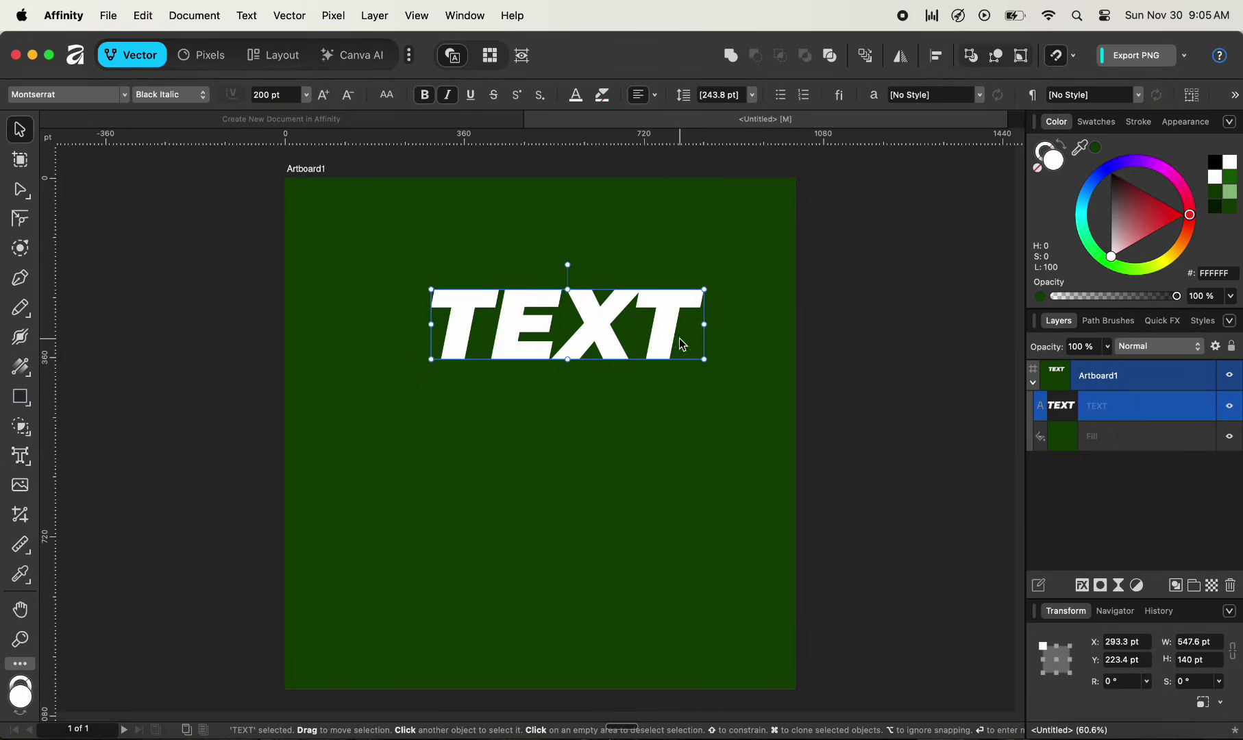
# Step: Centre the white text horizontally and vertically on the artboard, and deselect it
pyautogui.click(937, 61)
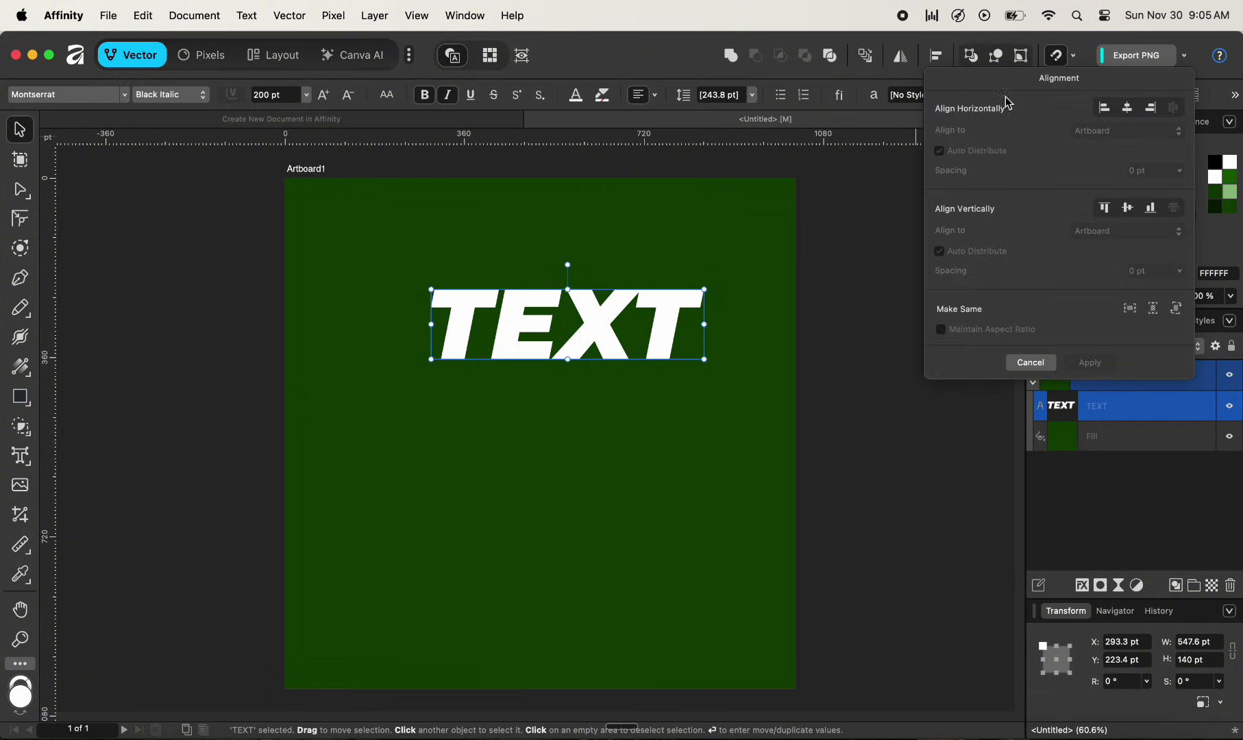
pyautogui.click(1128, 107)
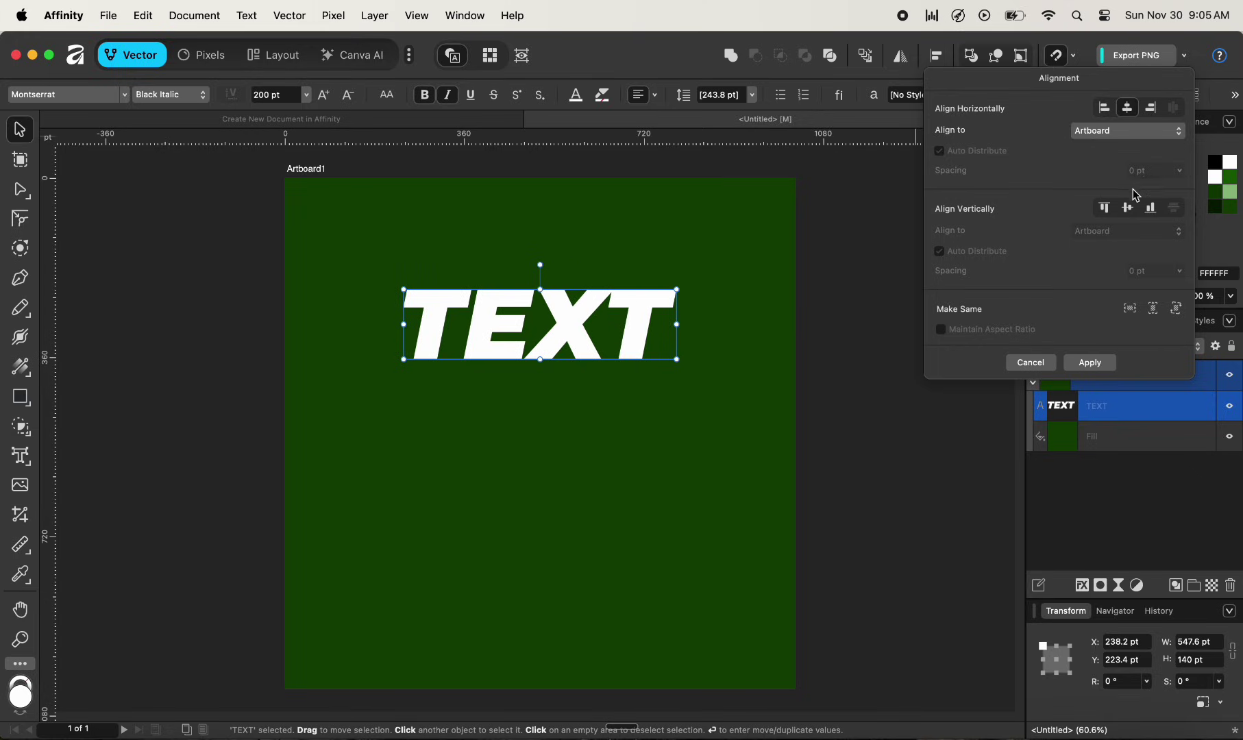
pyautogui.click(1127, 208)
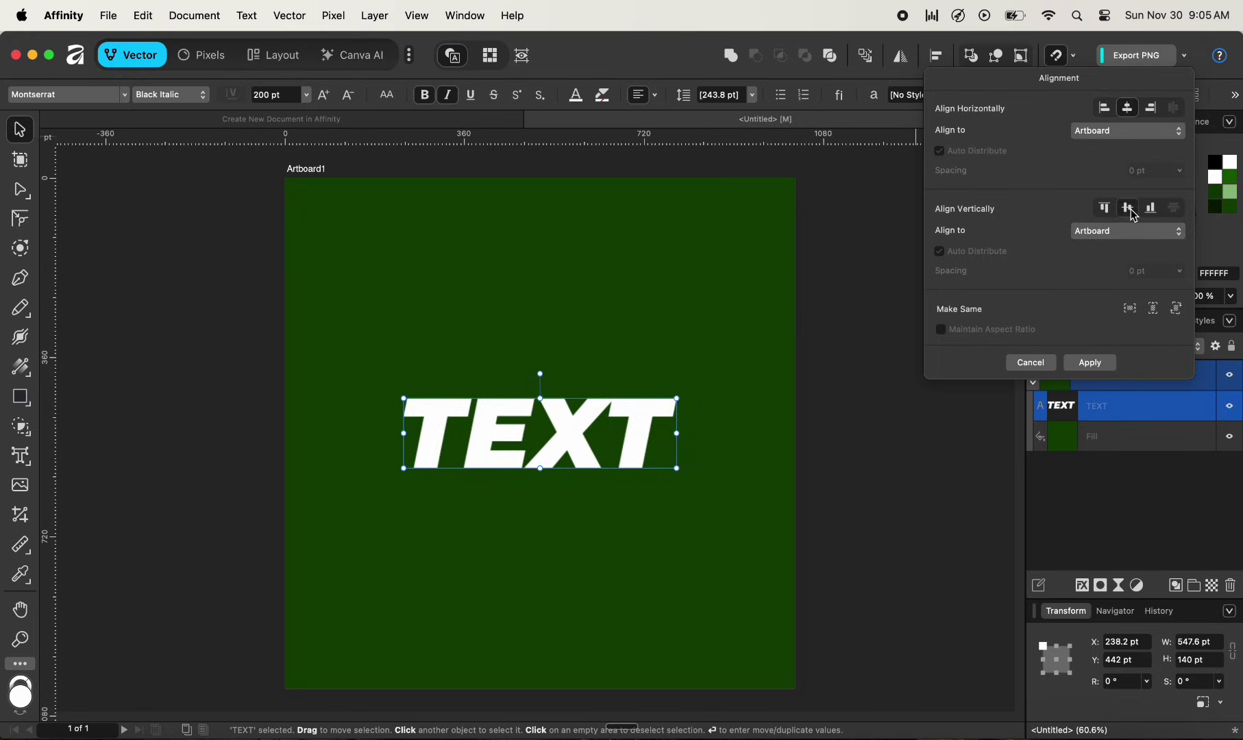
pyautogui.click(848, 385)
pyautogui.click(847, 385)
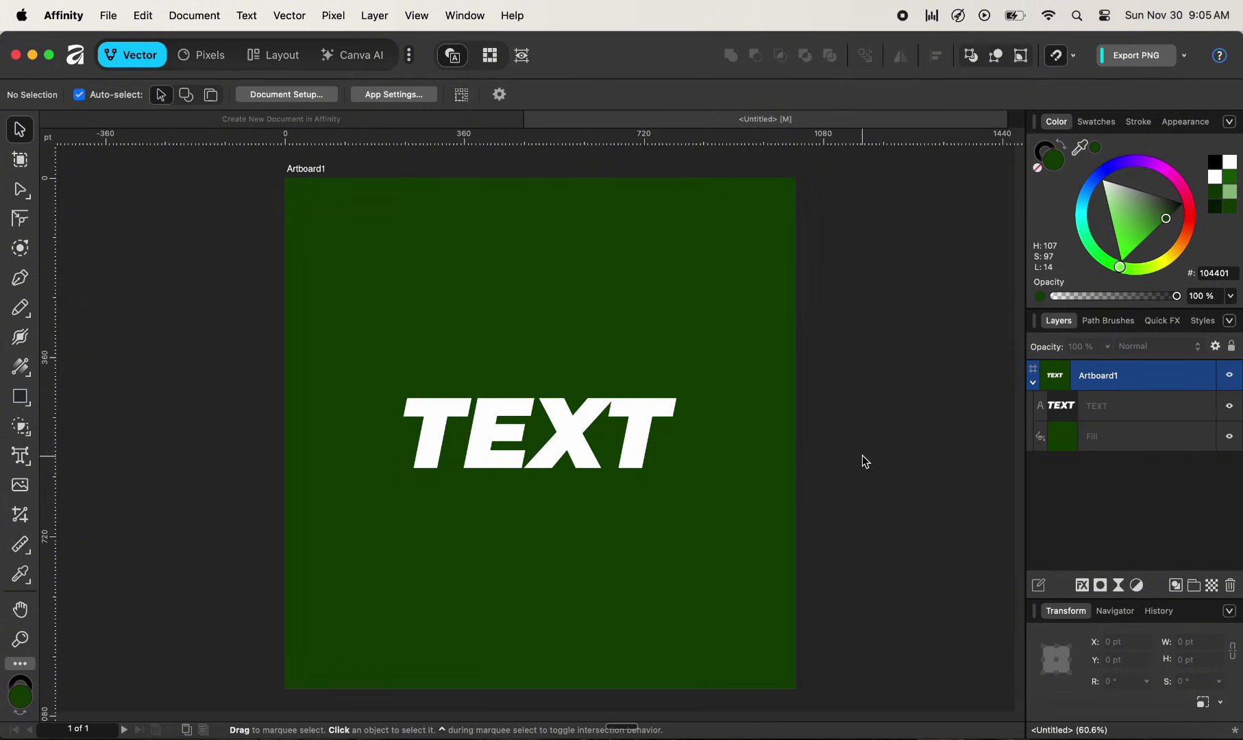
# Step: Duplicate the TEXT layer and hide the lower copy as a backup
pyautogui.click(1134, 410)
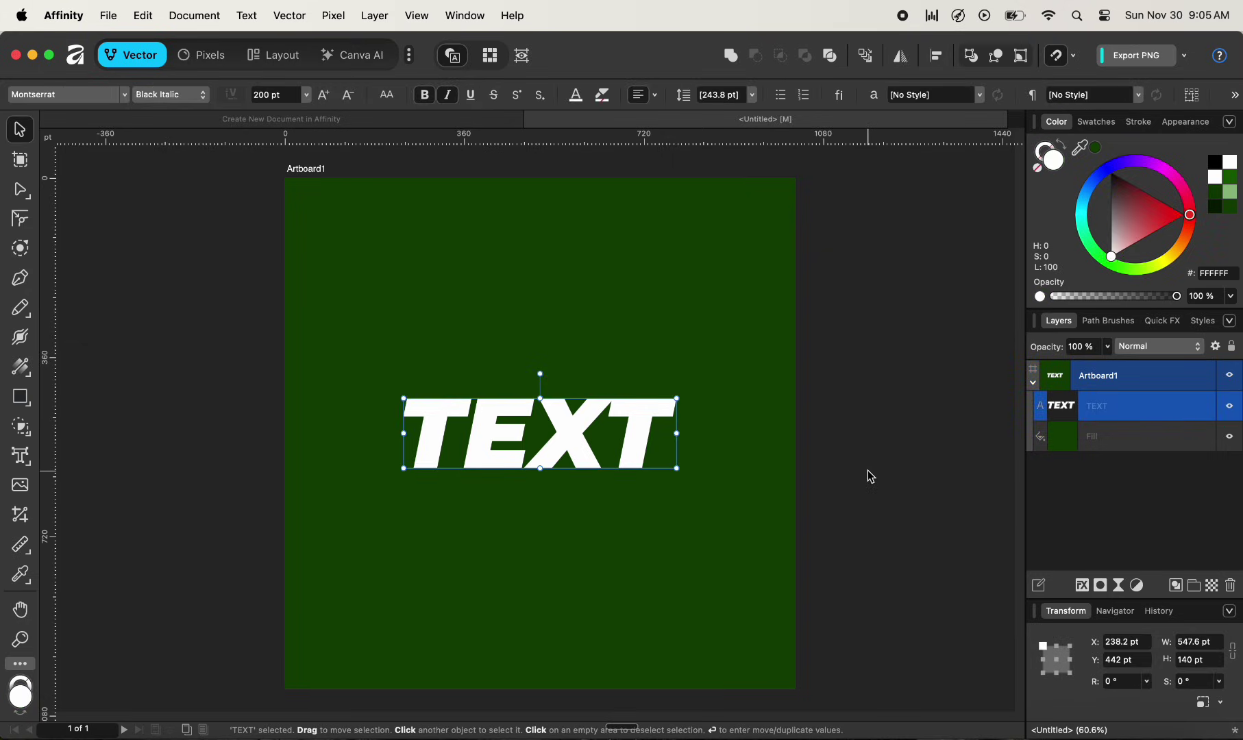
pyautogui.press('super+j')
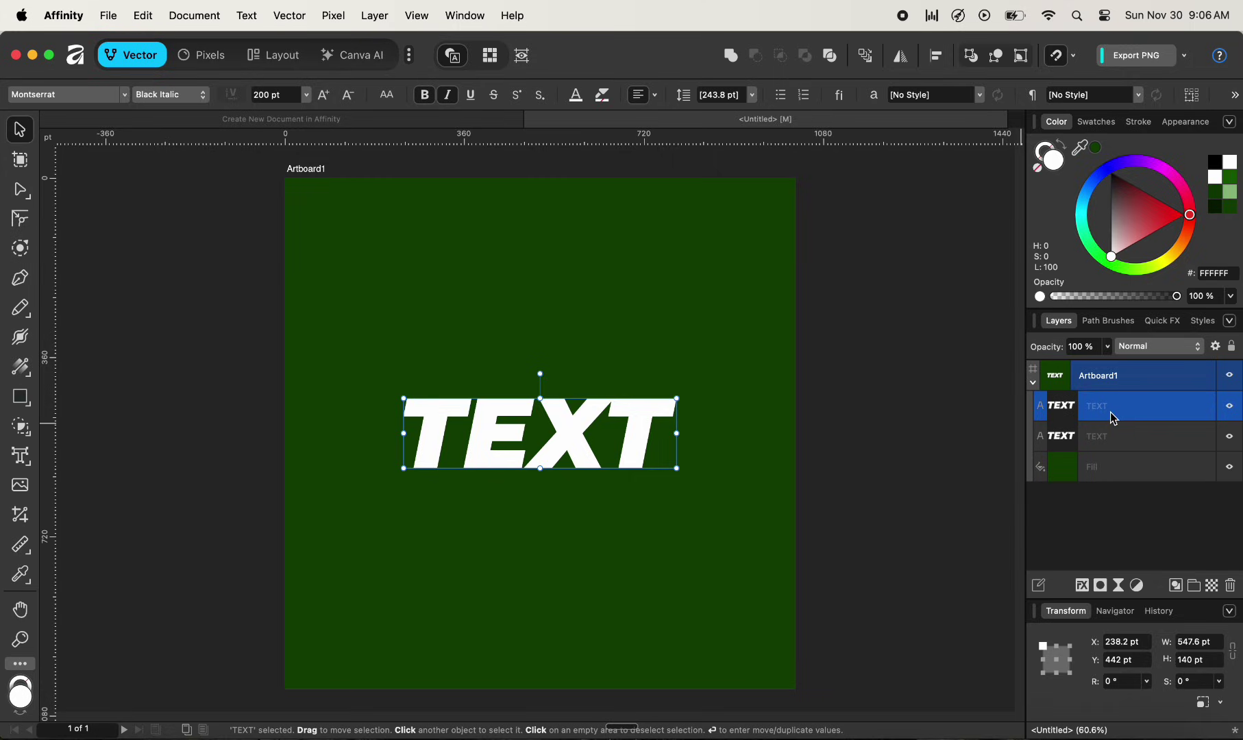
pyautogui.click(1228, 437)
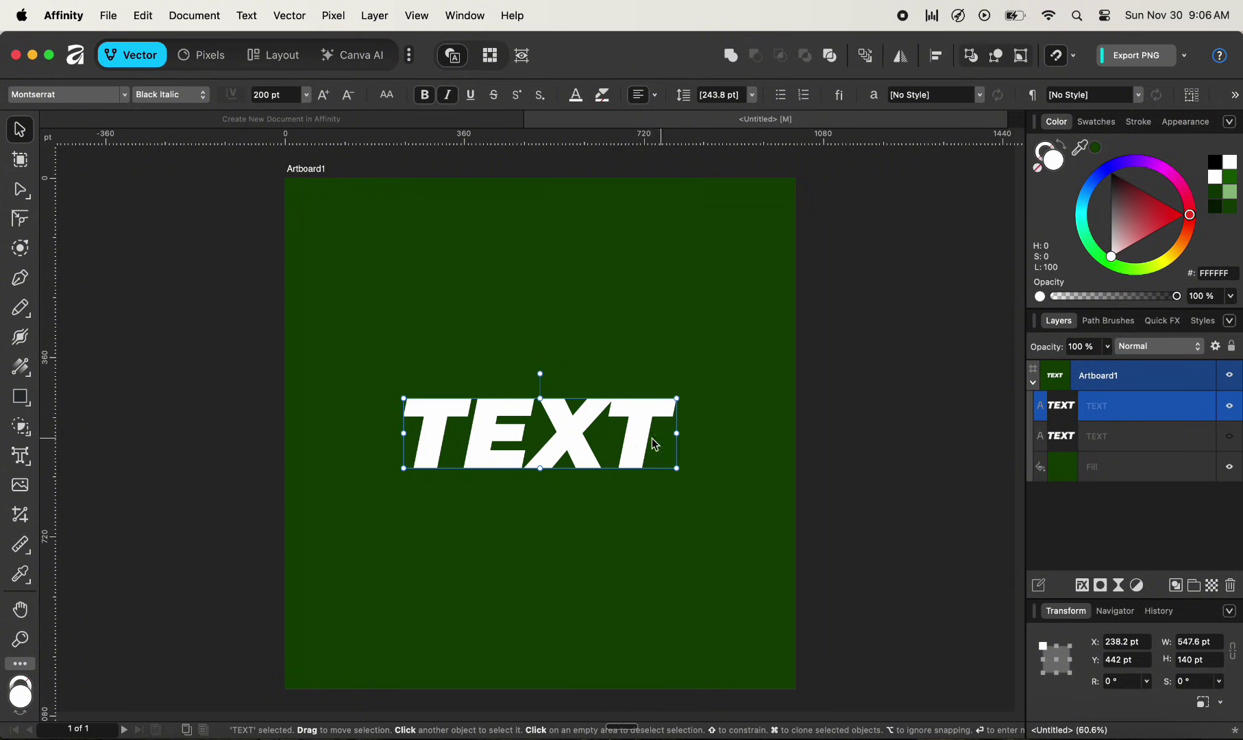
# Step: Convert the visible copy of the text to curves
pyautogui.rightClick(541, 436)
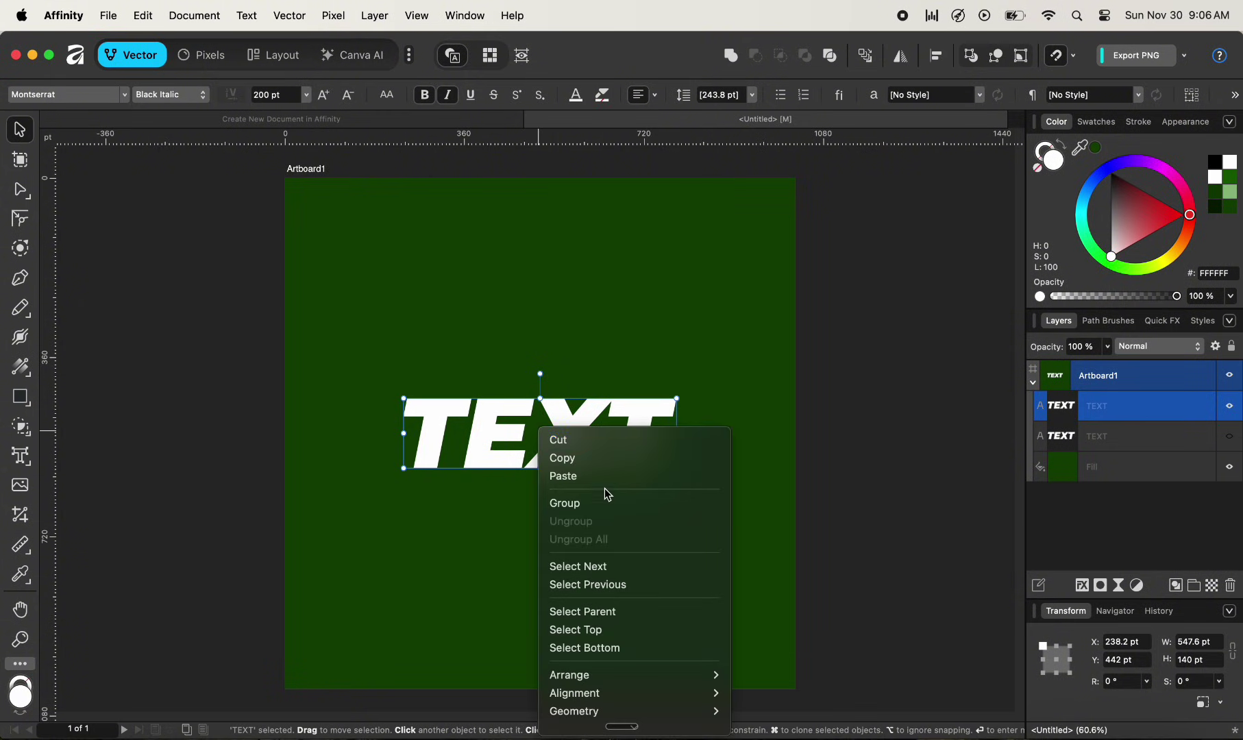
pyautogui.scroll(-5, 627, 518)
pyautogui.scroll(-2, 625, 519)
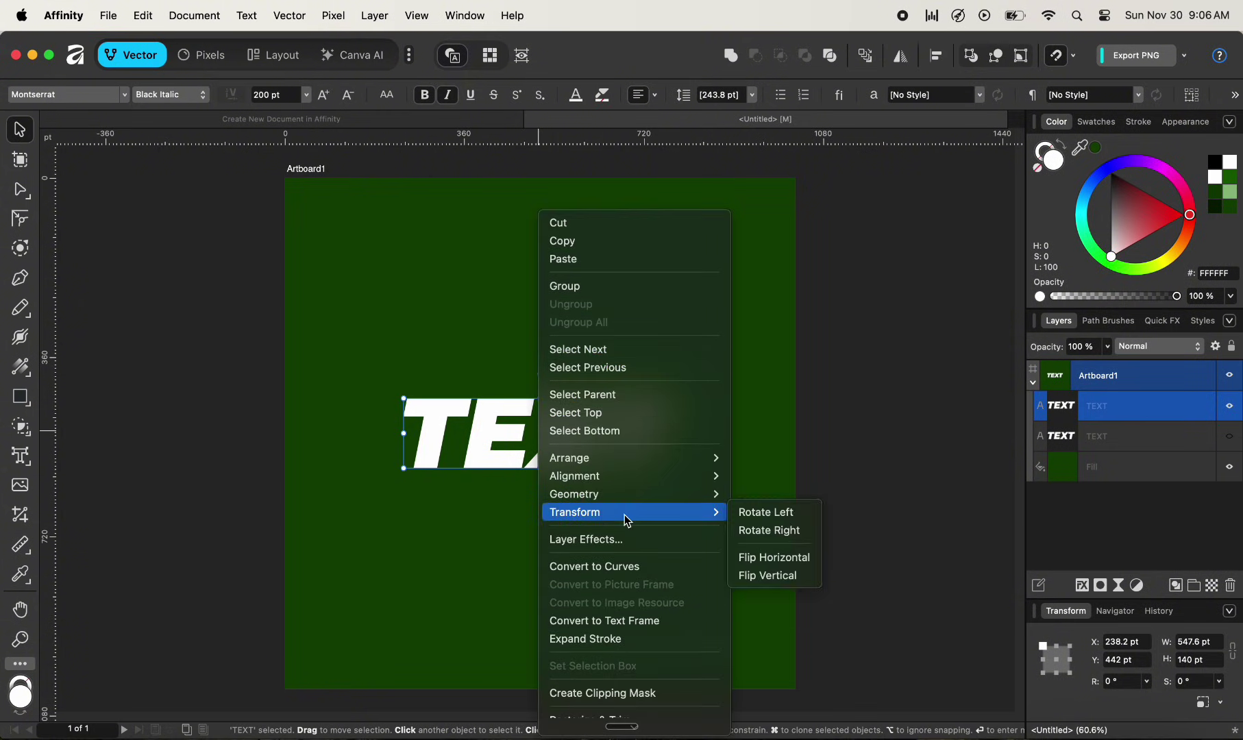
pyautogui.click(622, 566)
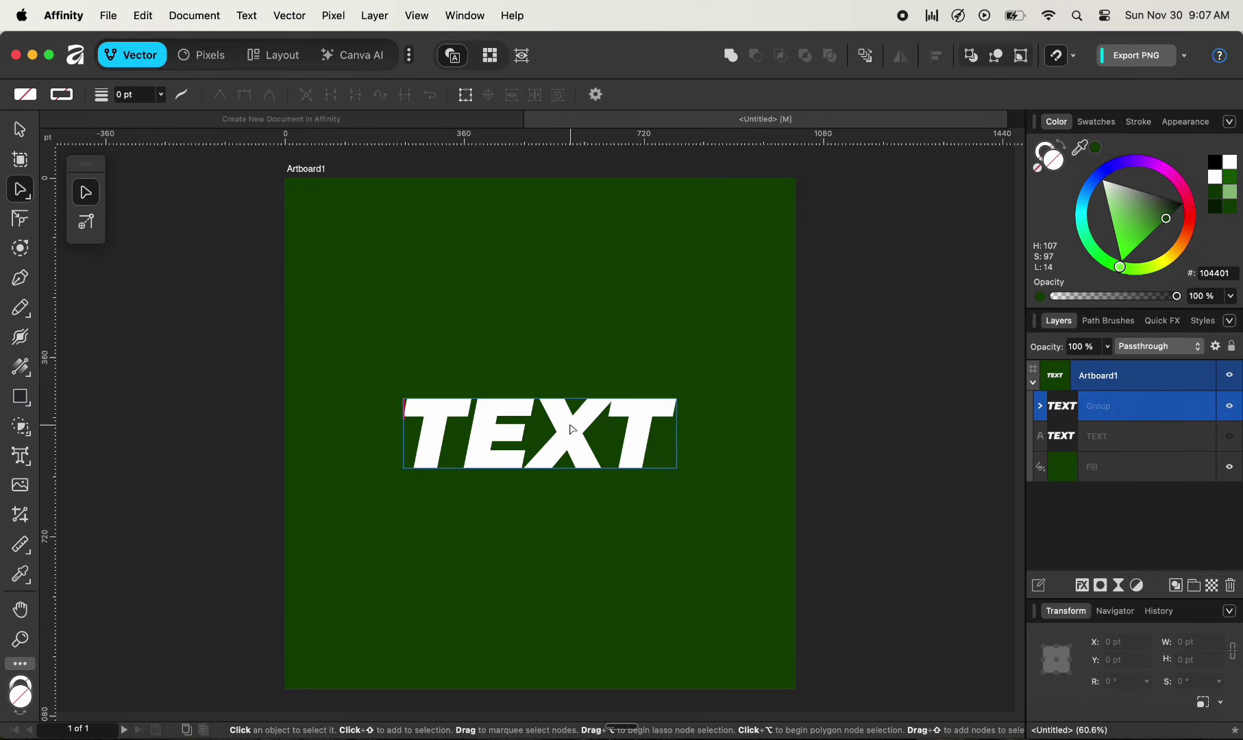
# Step: Expand the converted text group and examine each letter's curve and nodes, ending with the last T selected
pyautogui.scroll(5, 578, 439)
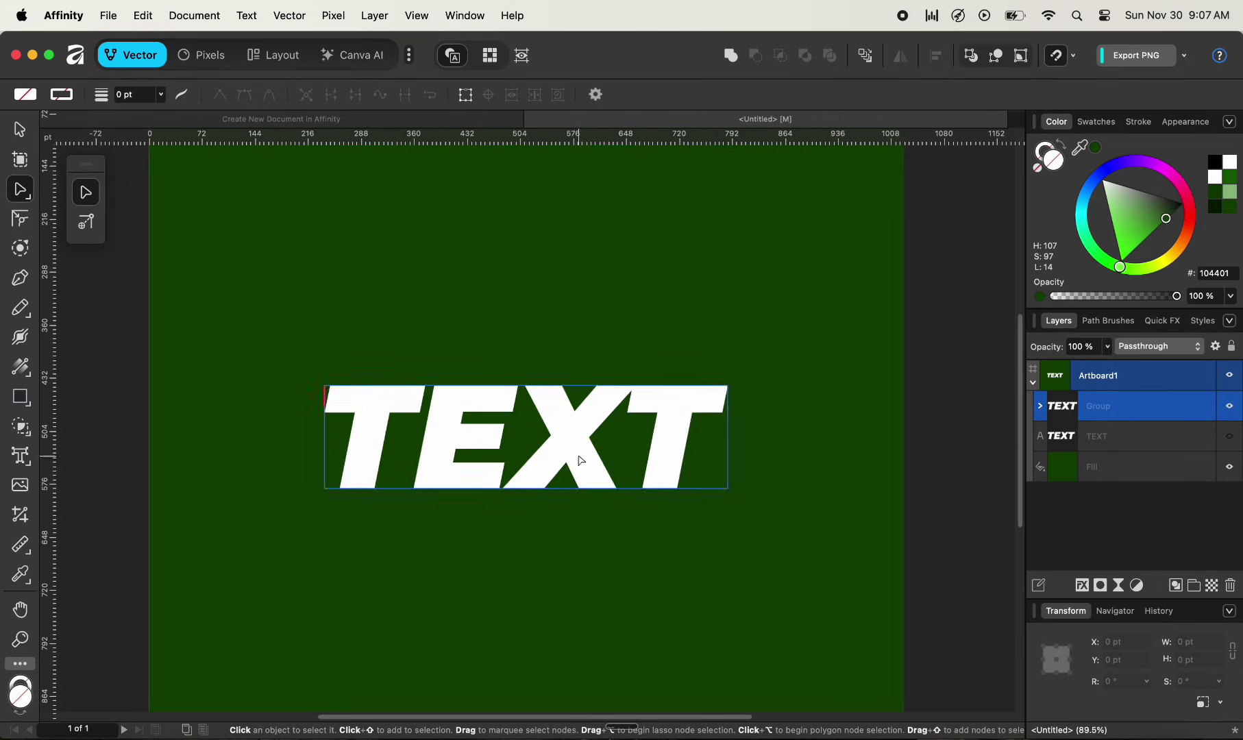
pyautogui.scroll(4, 512, 456)
pyautogui.scroll(-1, 511, 454)
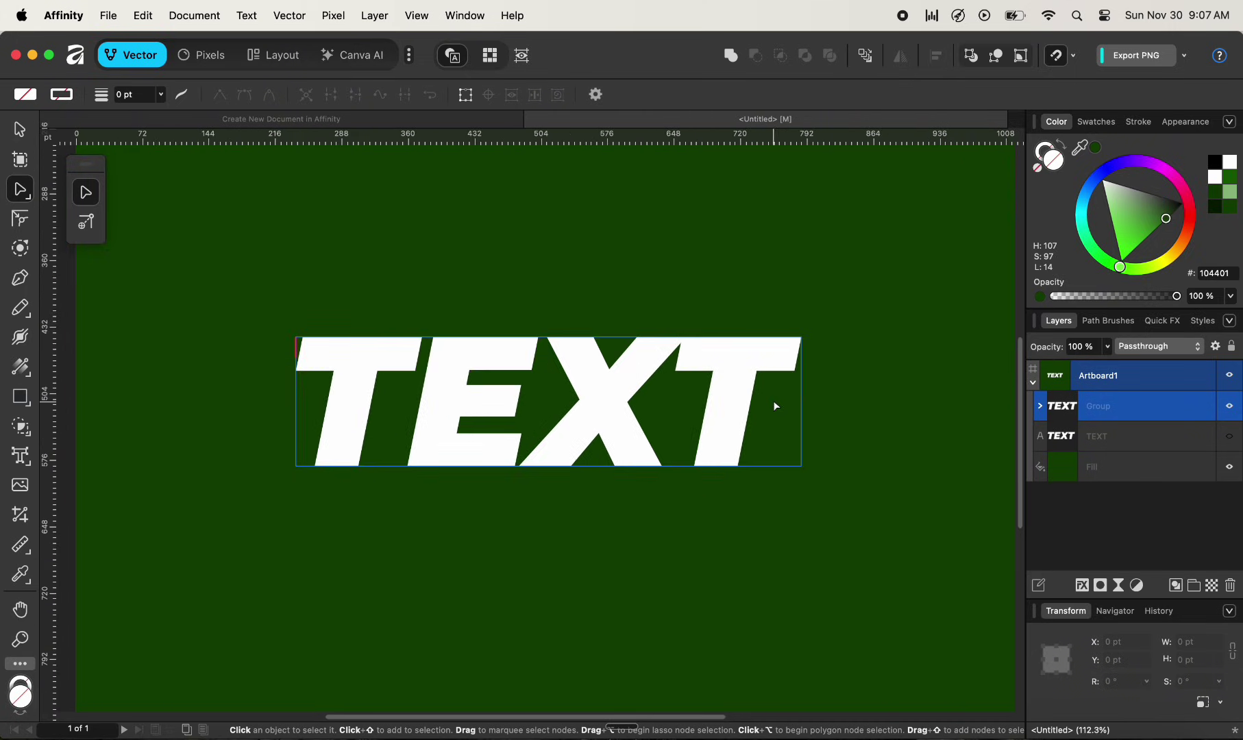
pyautogui.click(1041, 407)
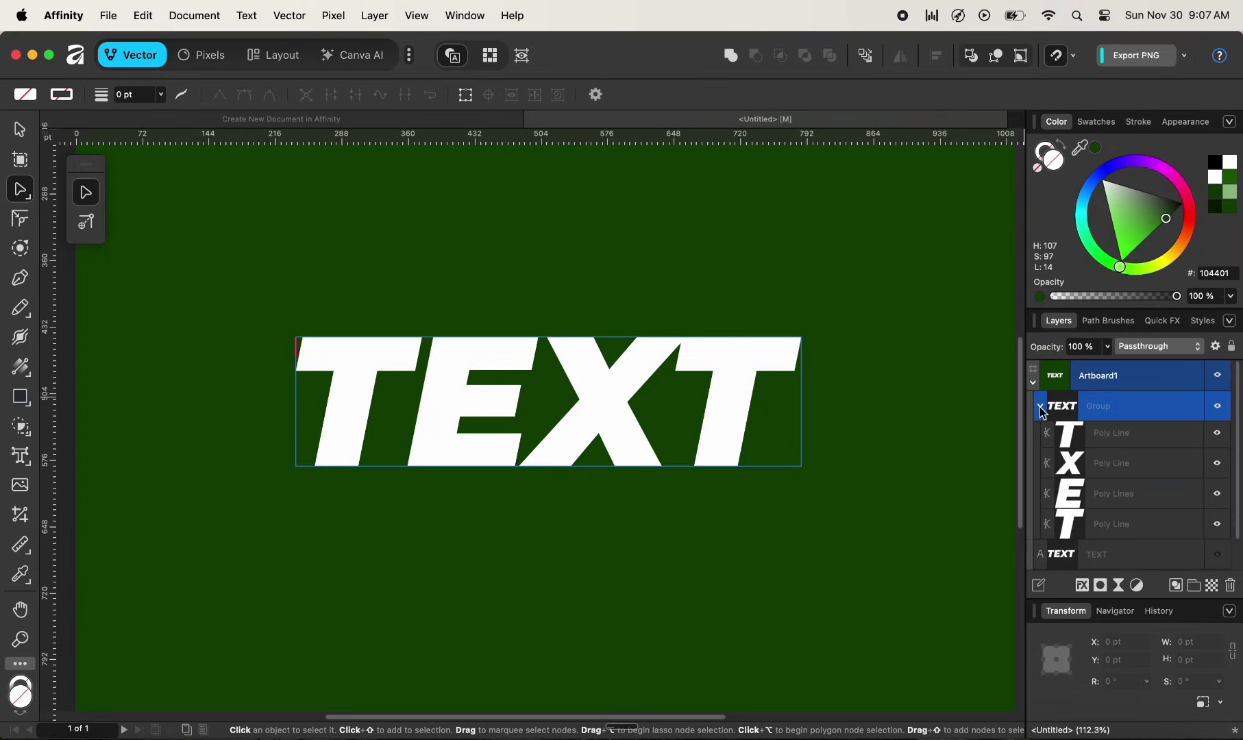
pyautogui.click(1107, 441)
pyautogui.click(1111, 472)
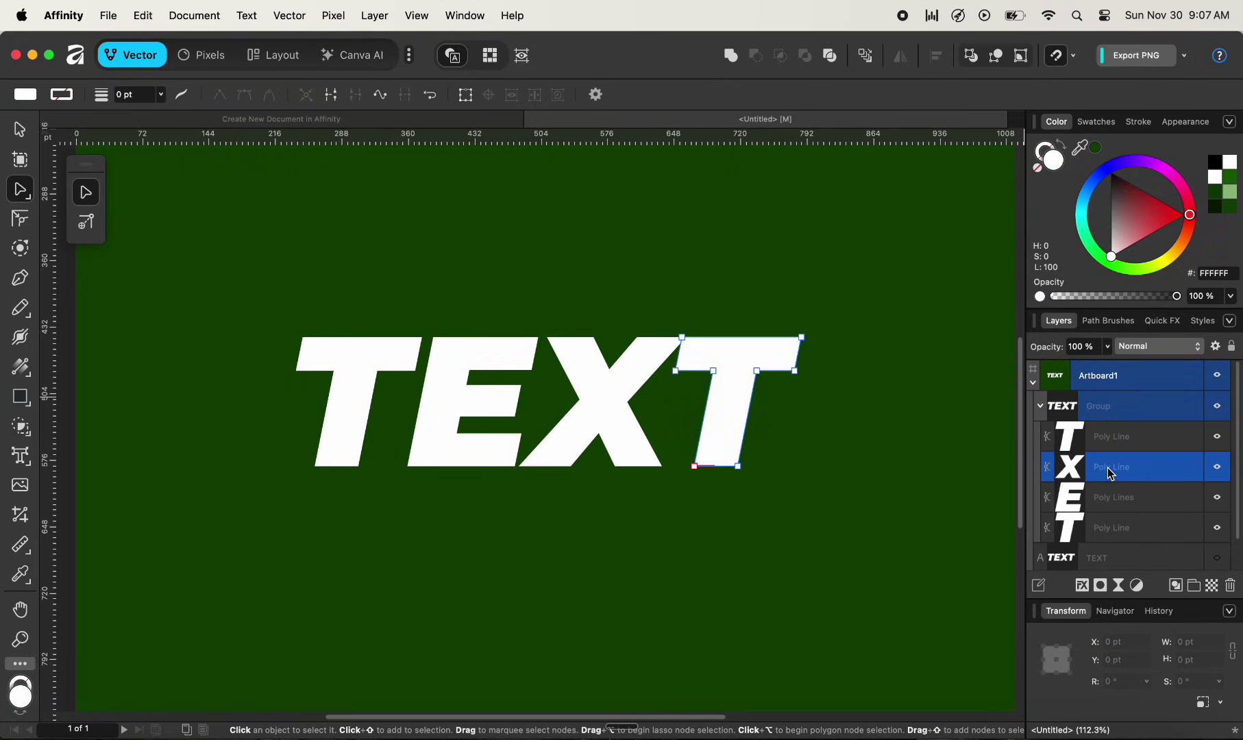
pyautogui.click(1116, 495)
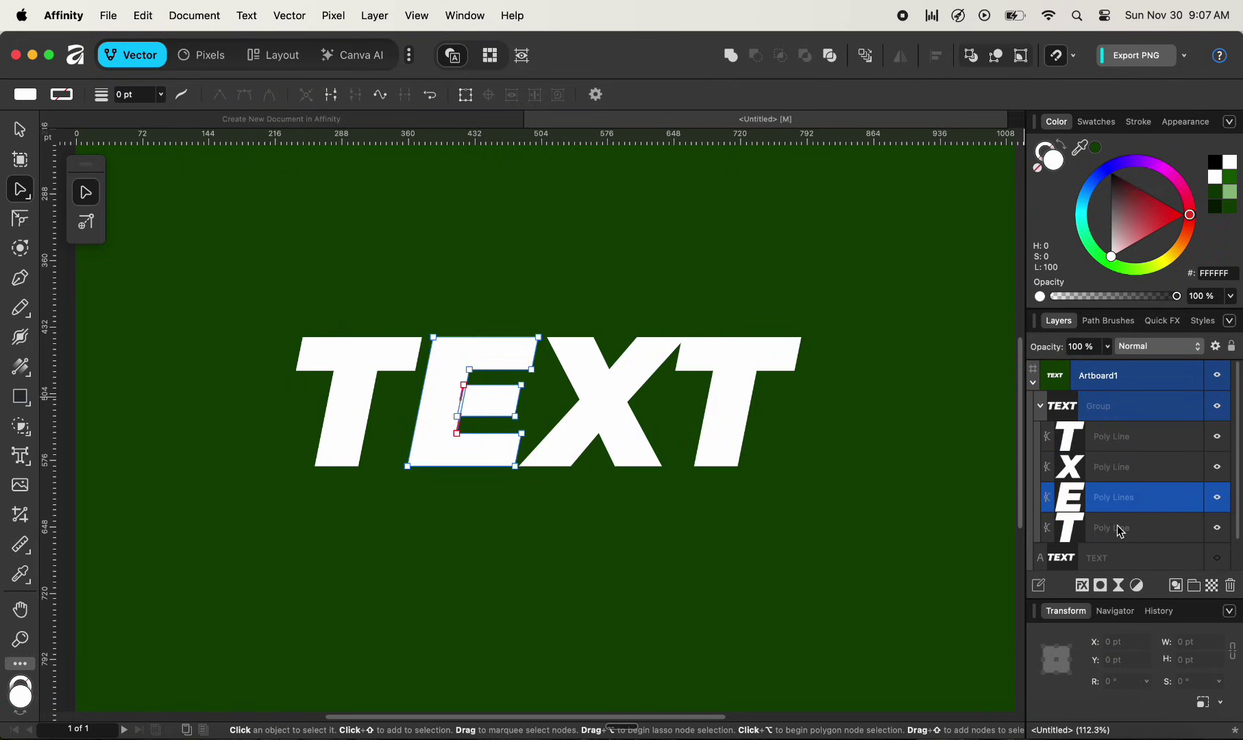
pyautogui.click(1121, 532)
pyautogui.click(1118, 506)
pyautogui.click(1122, 479)
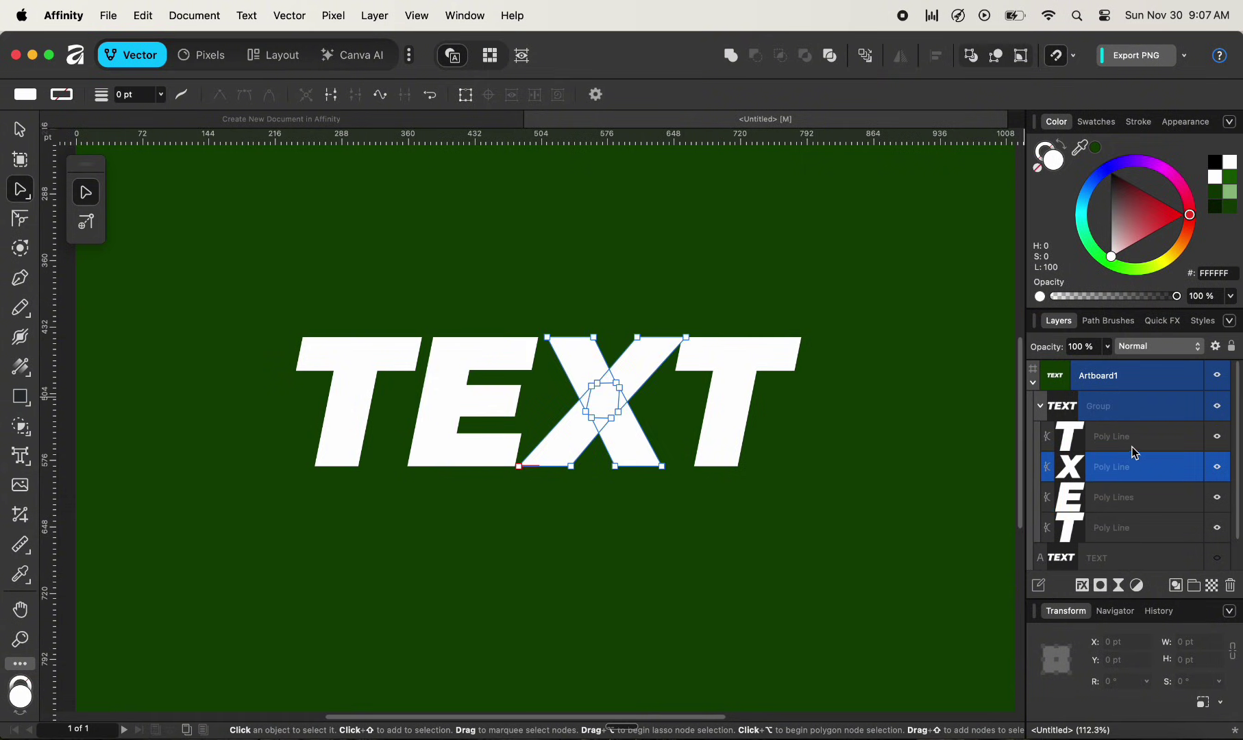
pyautogui.click(1132, 446)
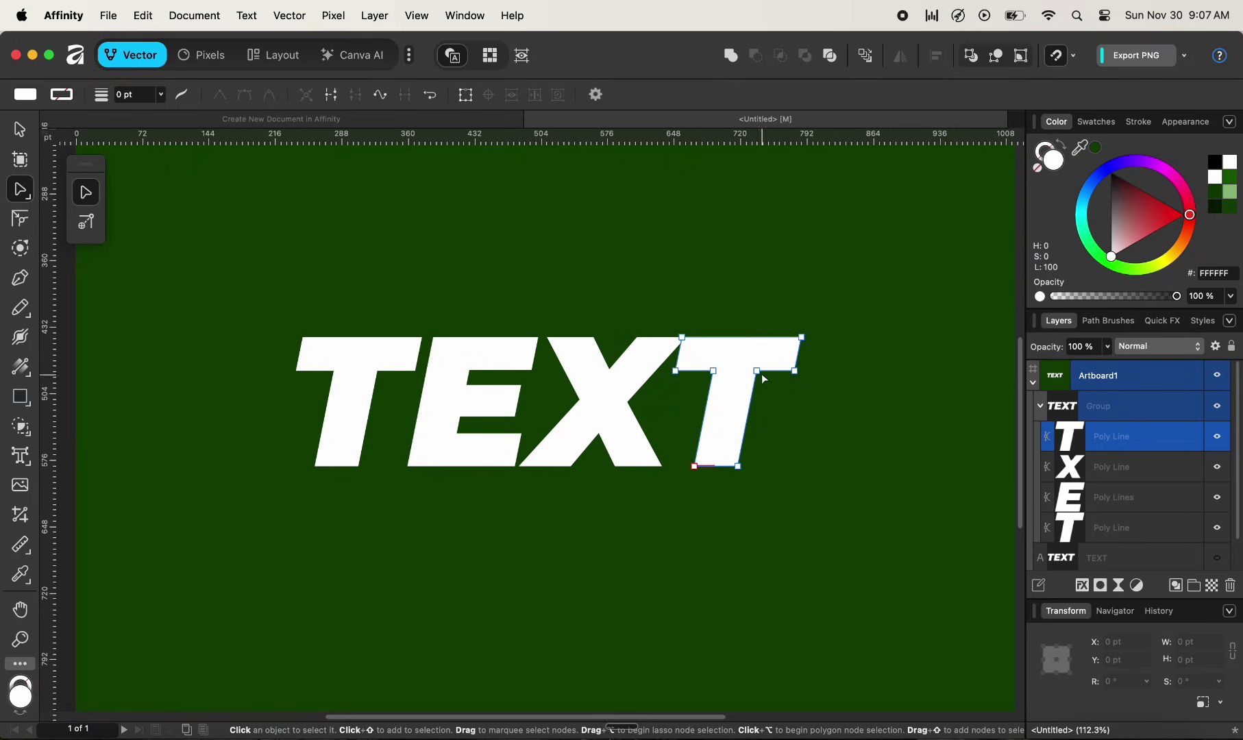
# Step: Try moving the node where the last T's crossbar meets the X, and undo the move
pyautogui.click(802, 338)
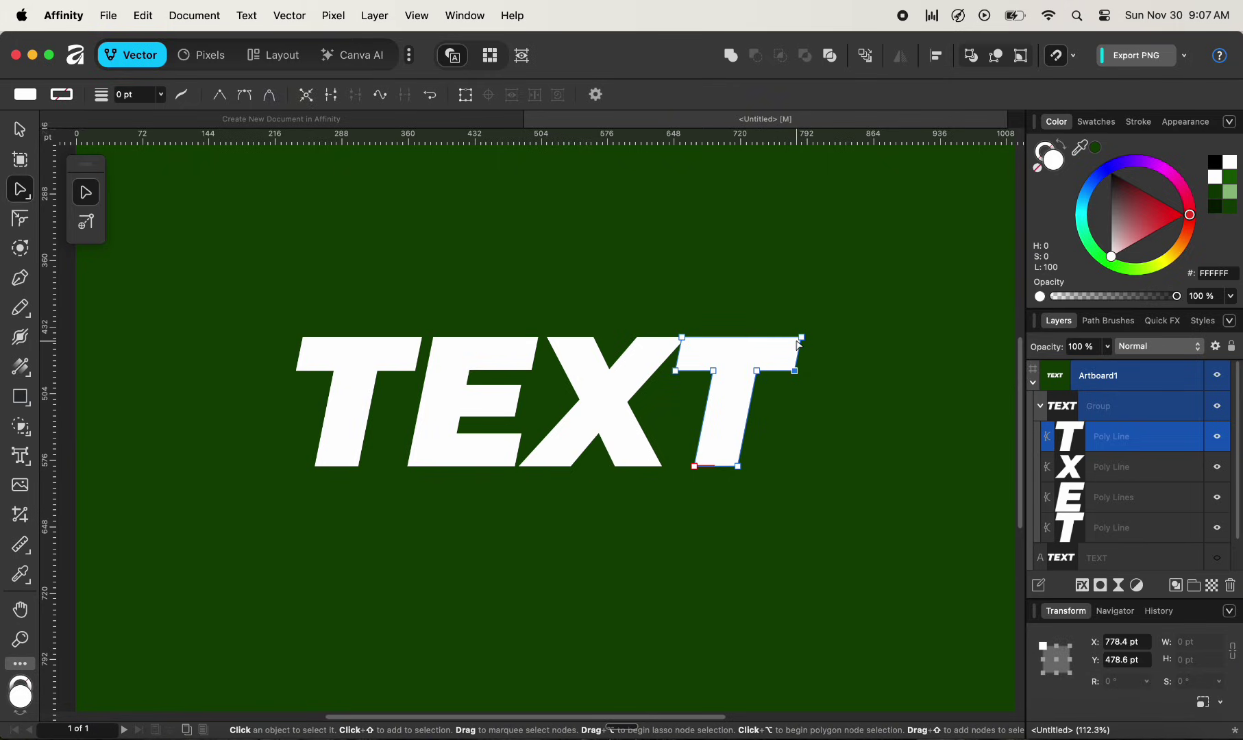
pyautogui.moveTo(683, 337); pyautogui.dragTo(686, 337)
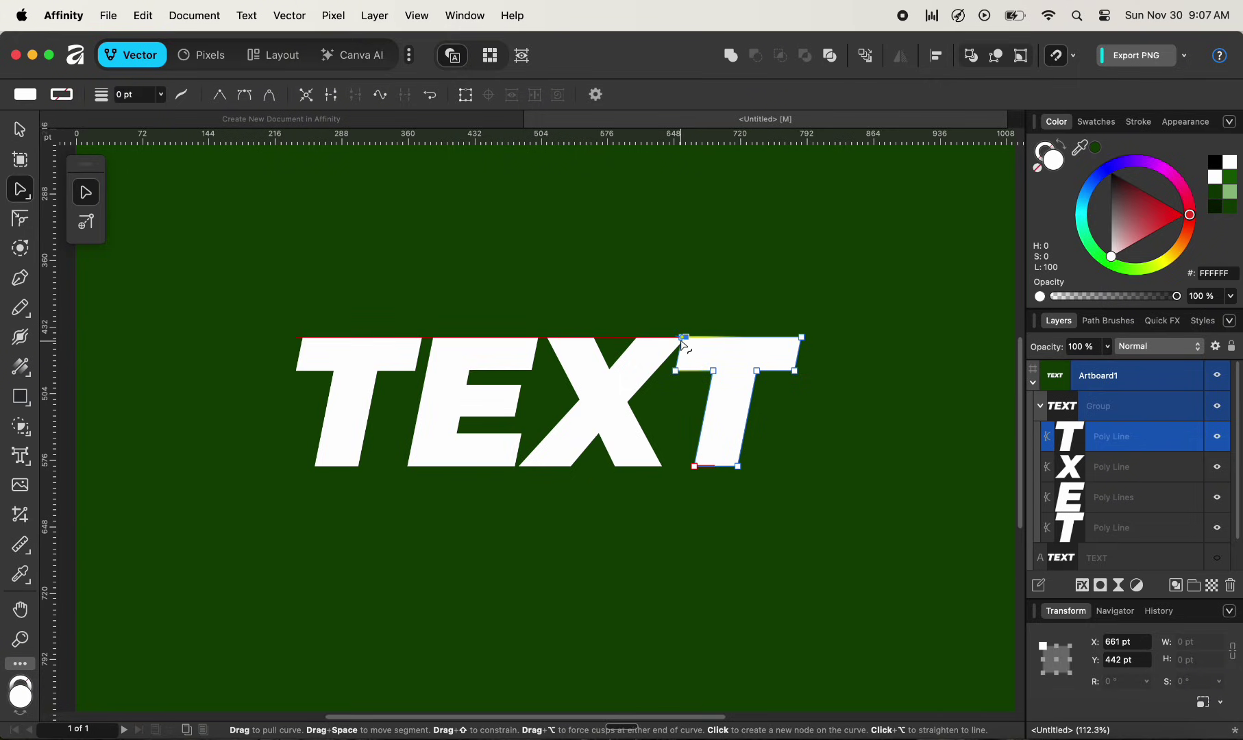
pyautogui.press('cmd+z')
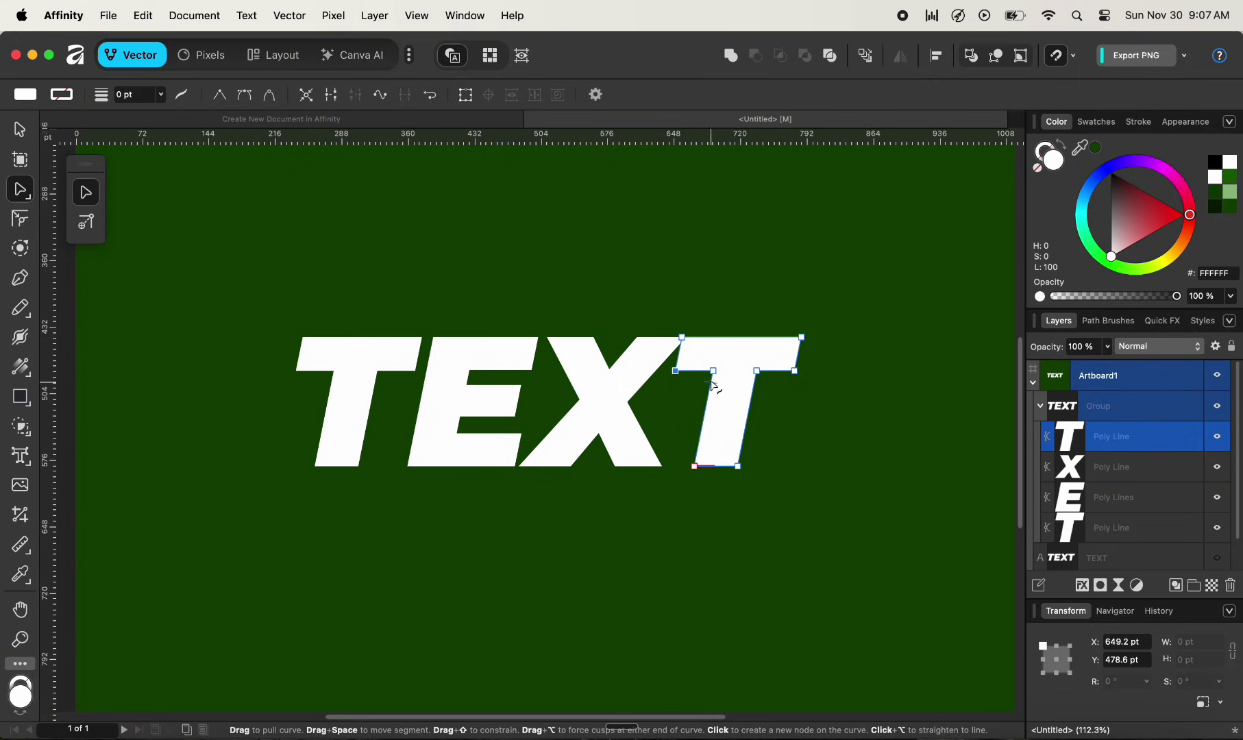
# Step: Move the last T's stem-end nodes to about (587, 686) and (849, 582) pt, and its crossbar's lower right node to about (859, 480) pt
pyautogui.click(739, 467)
pyautogui.moveTo(696, 471); pyautogui.dragTo(618, 563)
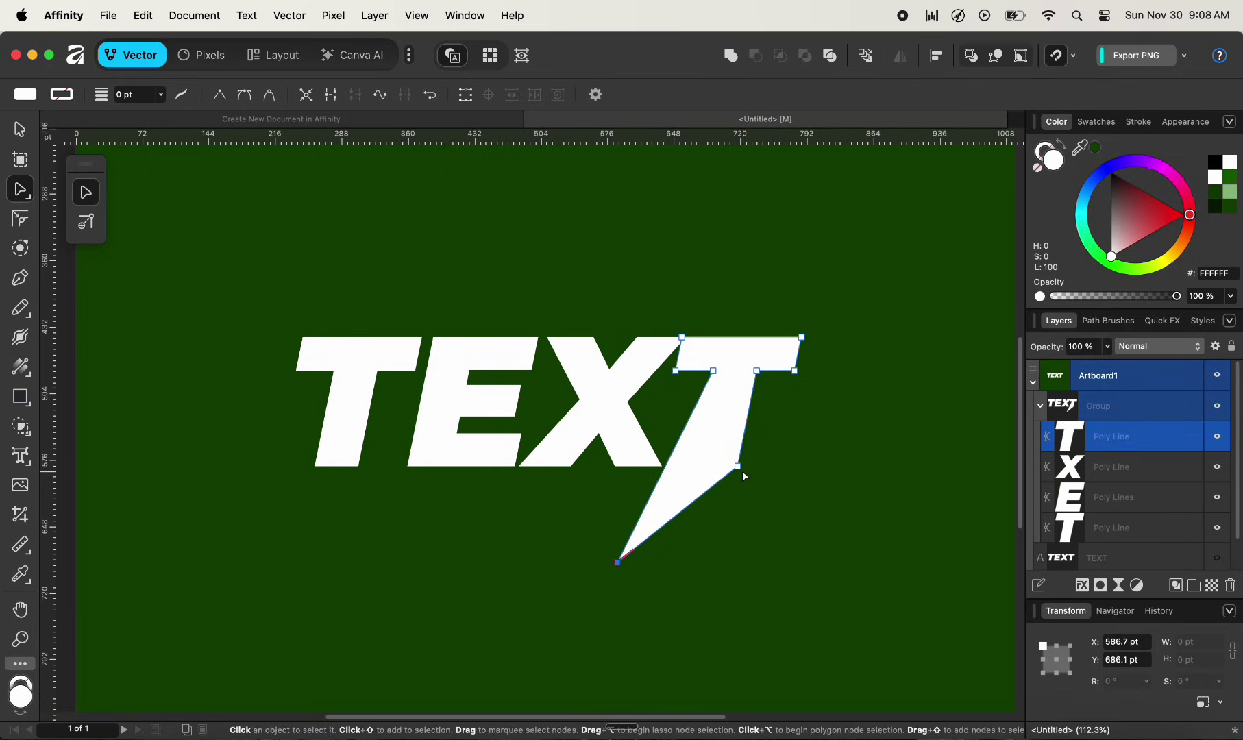
pyautogui.moveTo(738, 467); pyautogui.dragTo(860, 466)
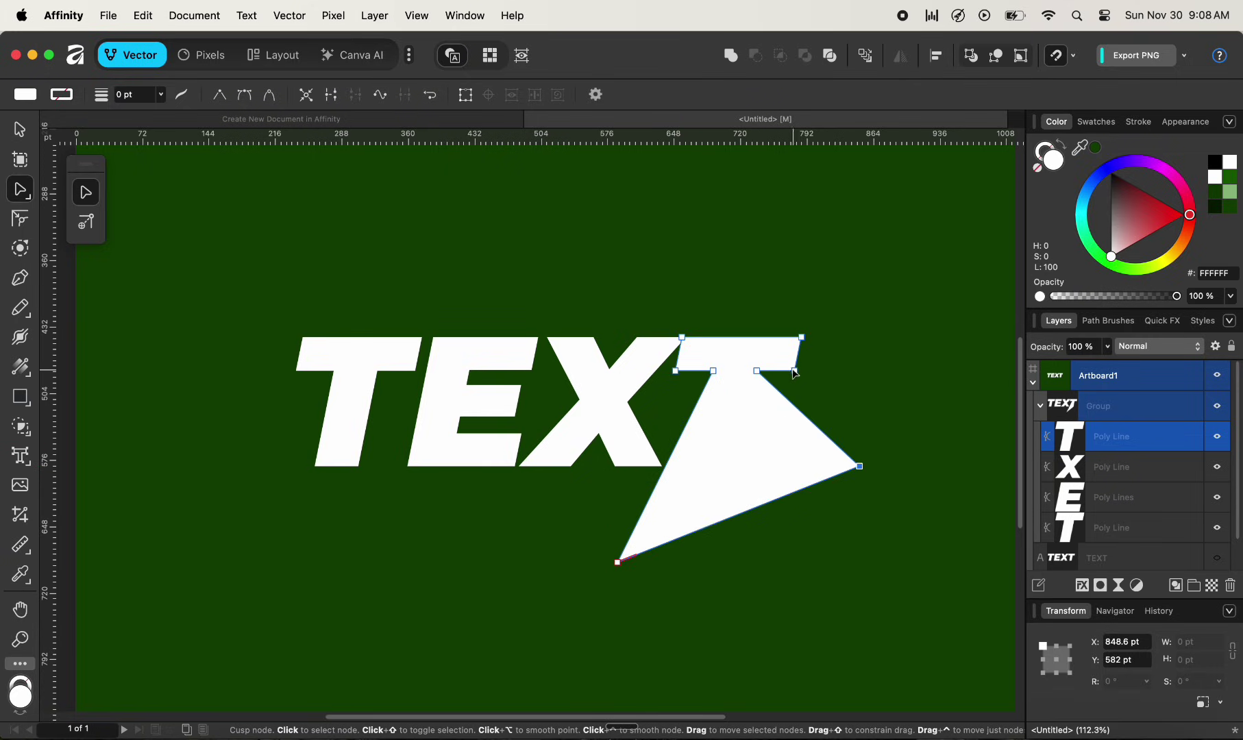
pyautogui.moveTo(795, 371); pyautogui.dragTo(869, 371)
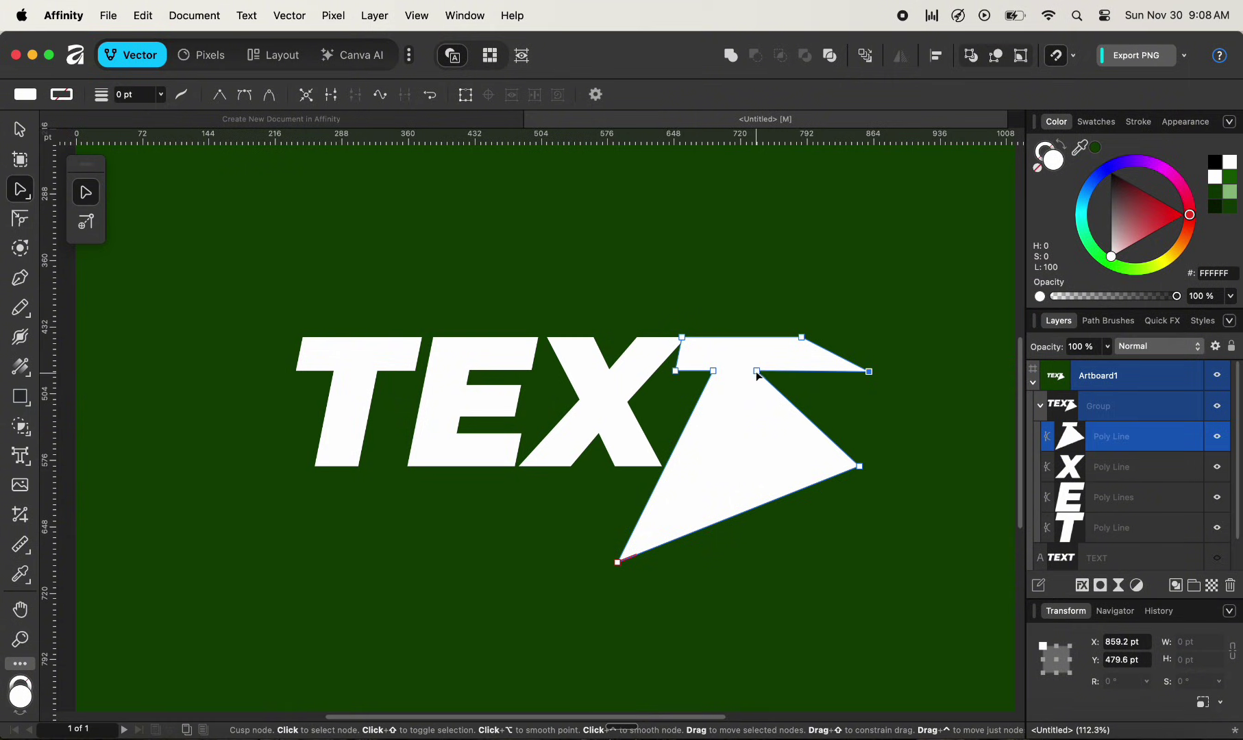
# Step: Move the last T's inner right node to about (687, 553) pt and inner left node to (661, 512) pt, undoing a further right-node move
pyautogui.moveTo(755, 371); pyautogui.dragTo(710, 439)
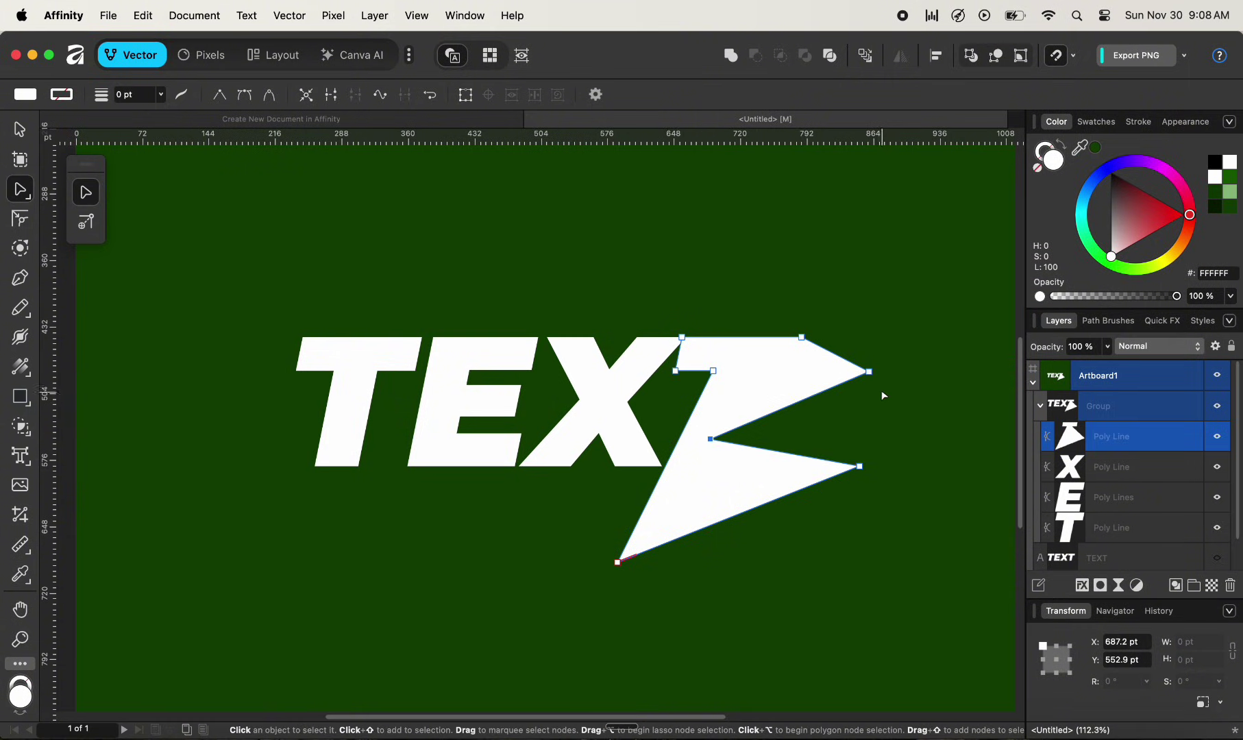
pyautogui.moveTo(714, 371); pyautogui.dragTo(766, 433)
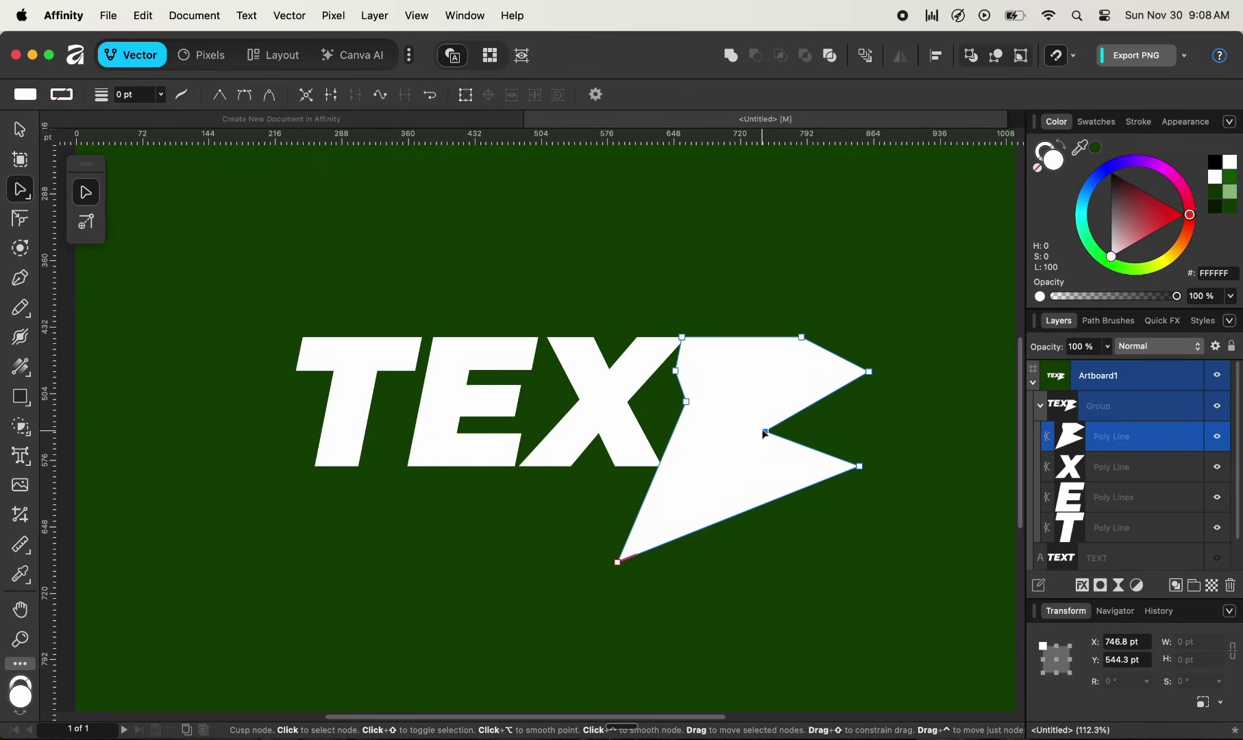
pyautogui.press('super+z')
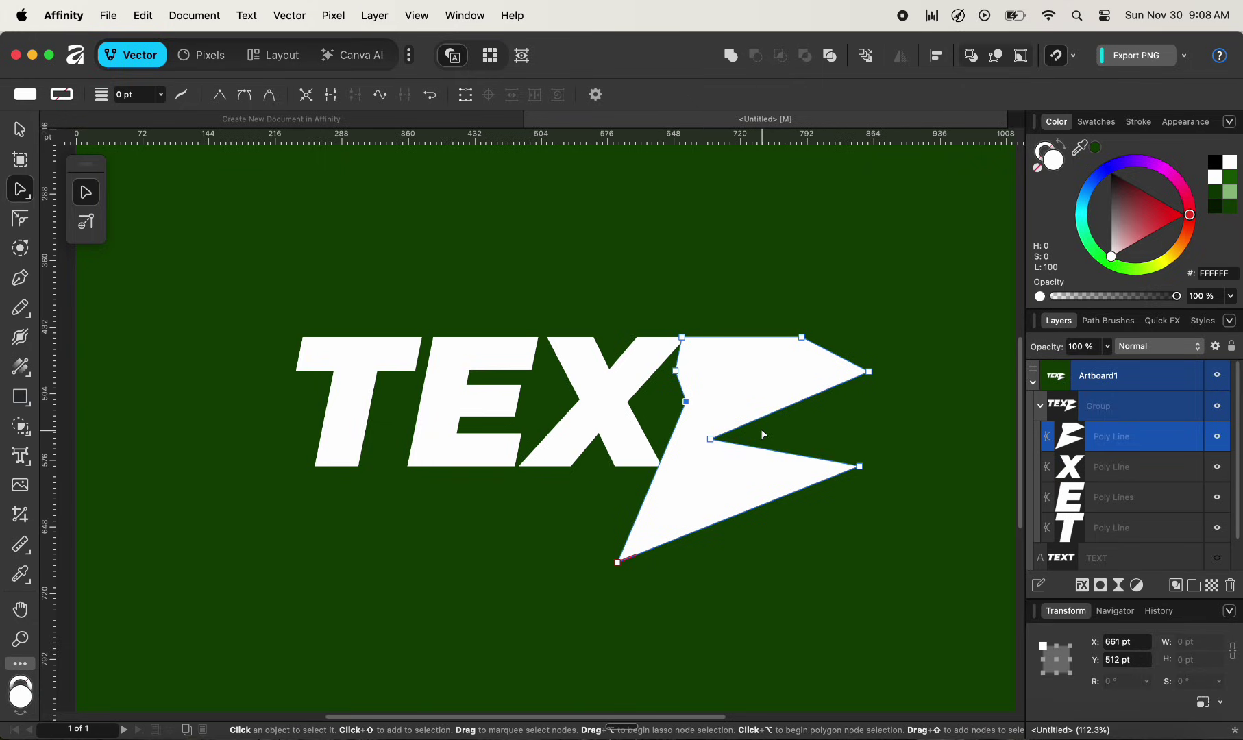
# Step: Undo all node moves on the last T, back to its original letter shape
pyautogui.press('super+z')
pyautogui.press('super+z')
pyautogui.press('super+z')
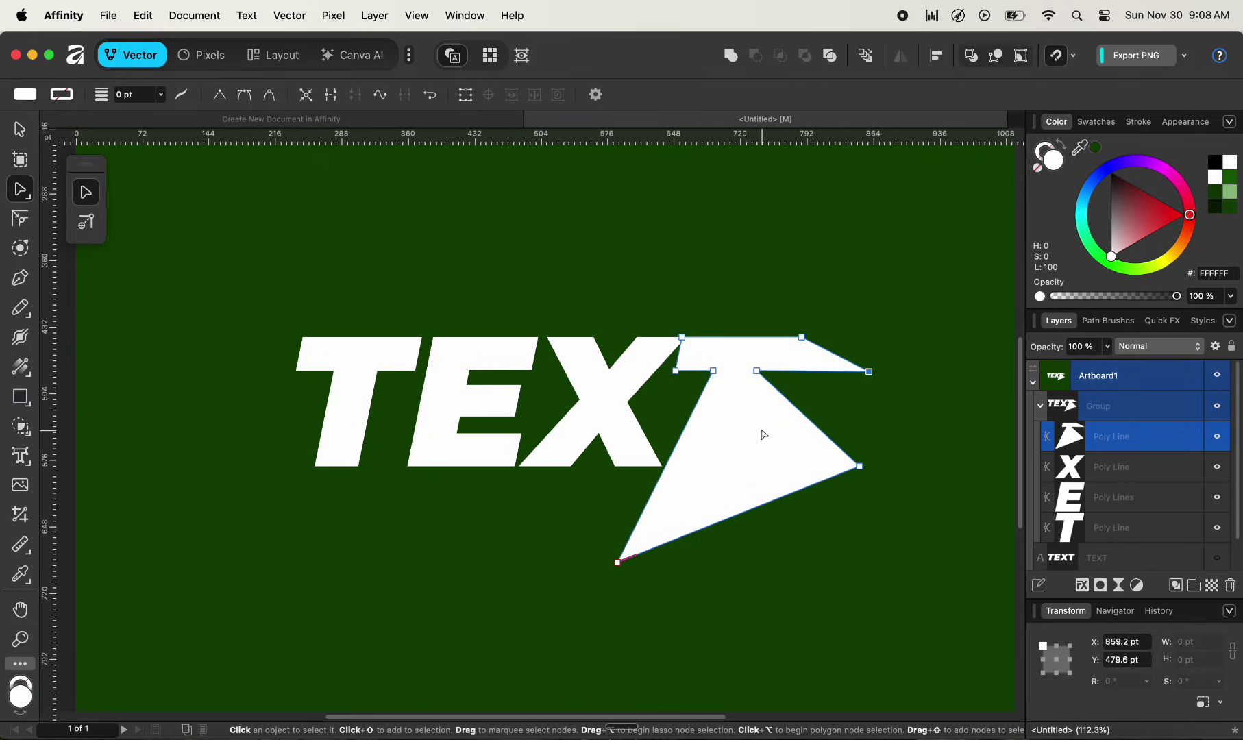
pyautogui.press('super+z')
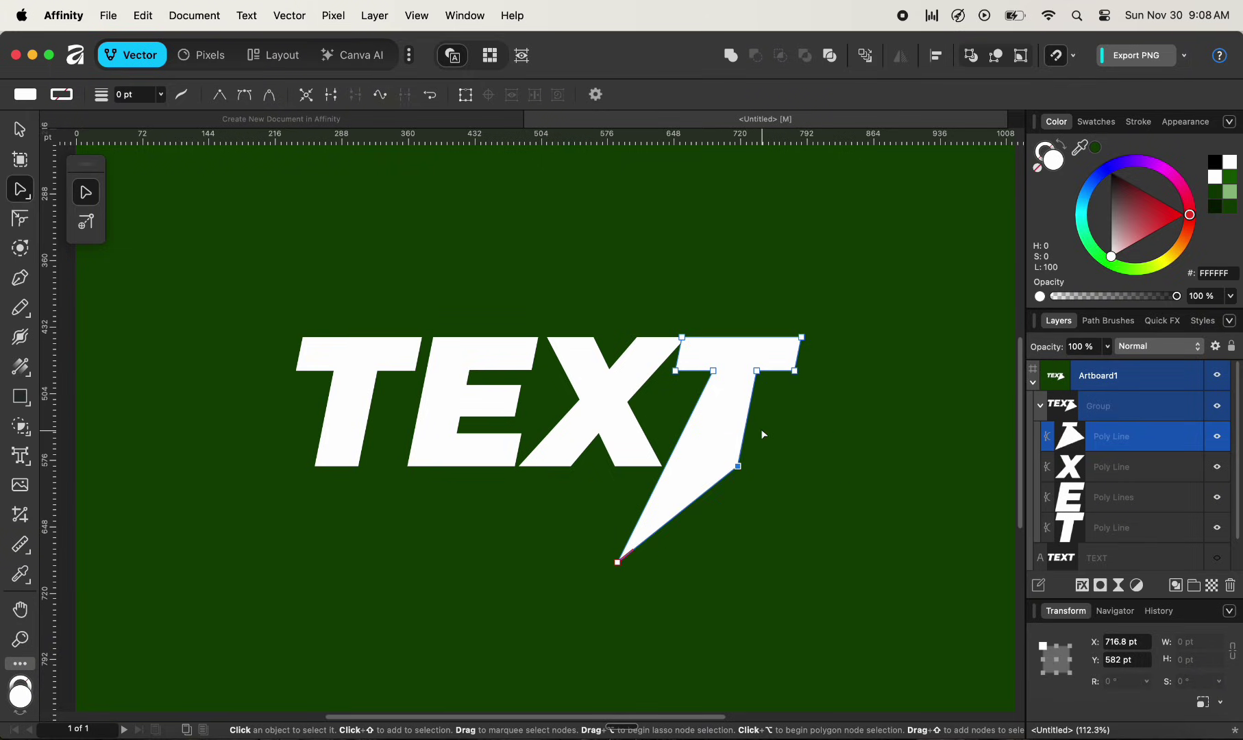
pyautogui.press('super+z')
pyautogui.press('super+z')
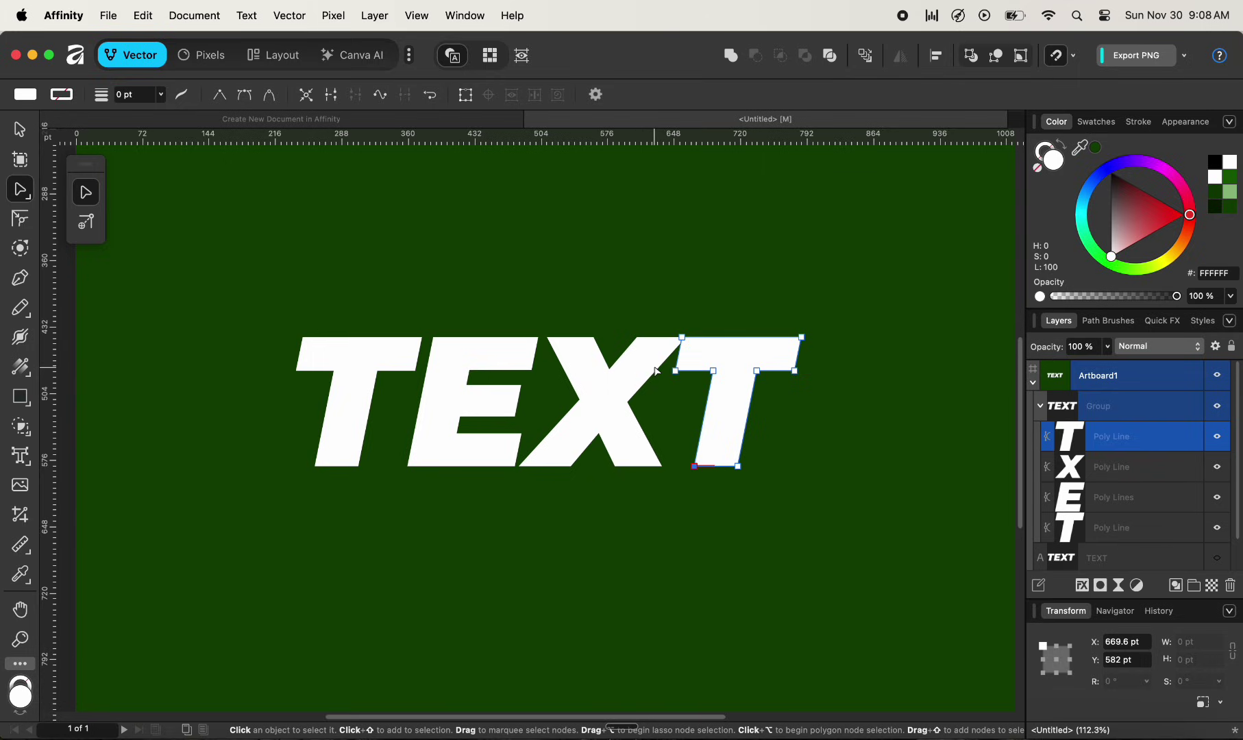
# Step: Try moving the baseline nodes of all four letters together, first down and then up and to the right, and undo both moves
pyautogui.click(345, 404)
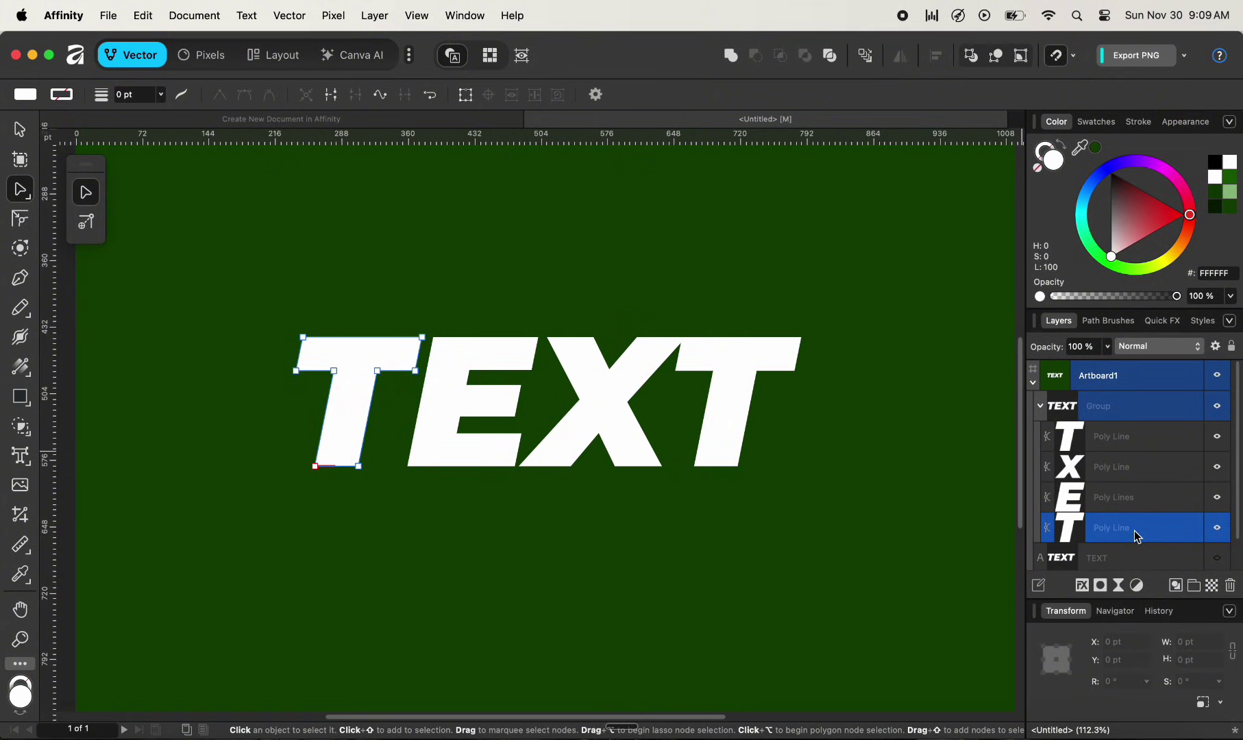
pyautogui.keyDown('shift'); pyautogui.click(1129, 437); pyautogui.keyUp('shift')
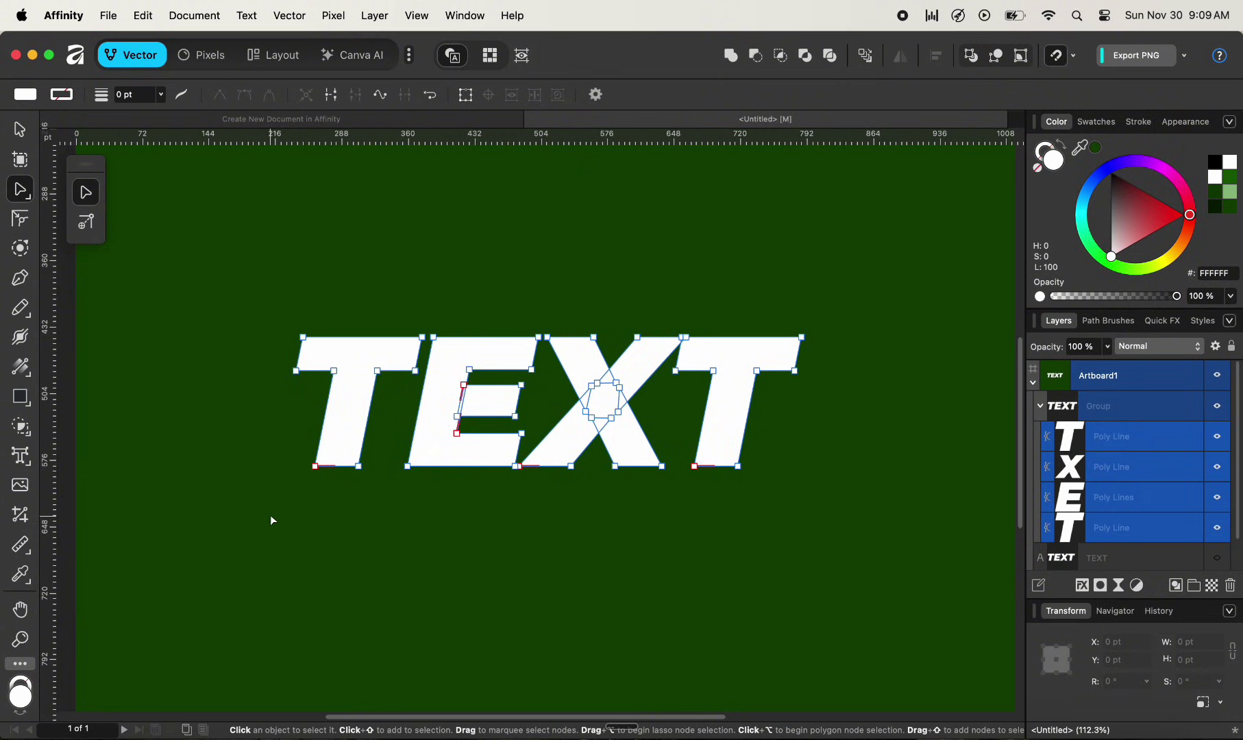
pyautogui.moveTo(270, 512); pyautogui.dragTo(800, 451)
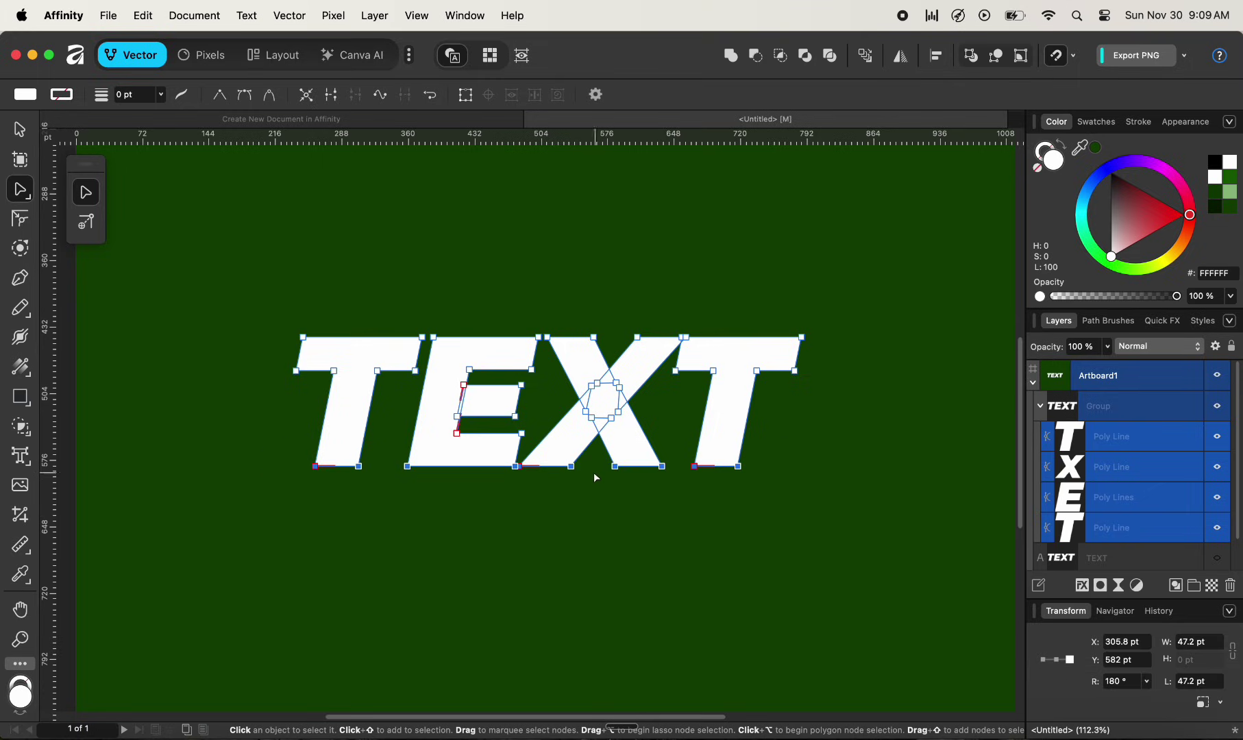
pyautogui.moveTo(574, 471); pyautogui.dragTo(551, 614)
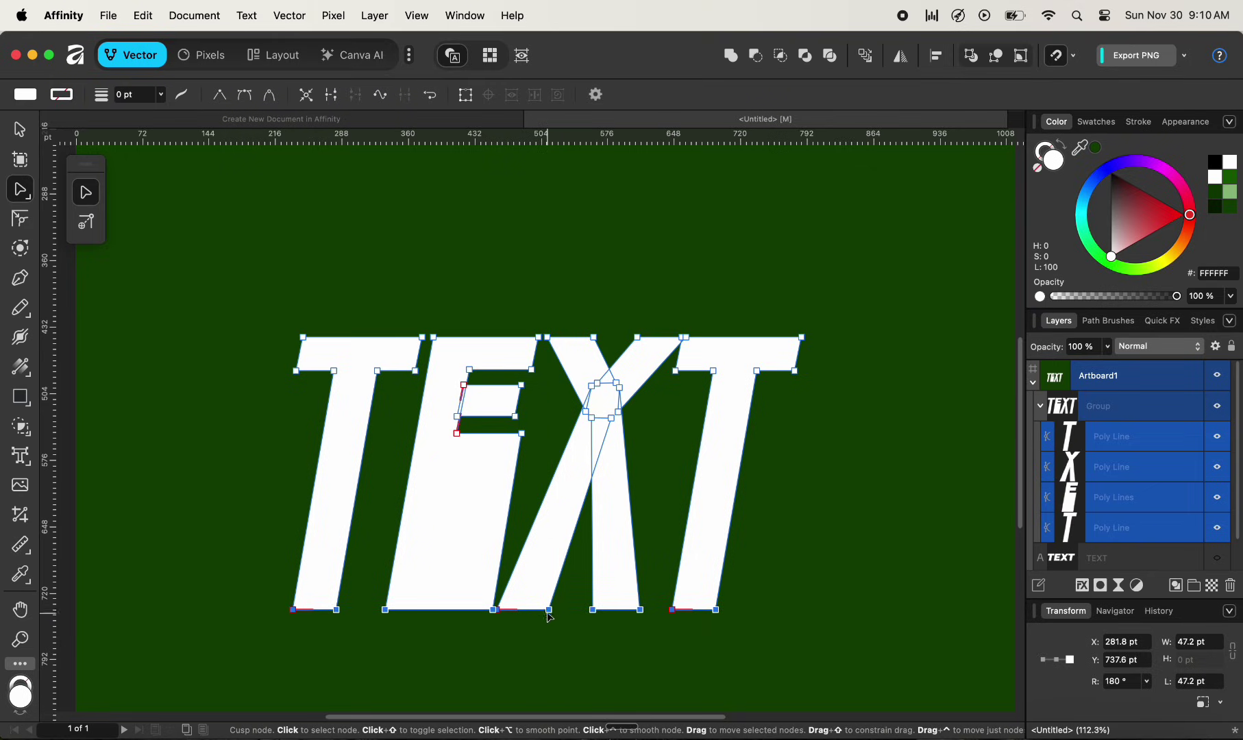
pyautogui.moveTo(549, 612); pyautogui.dragTo(664, 561)
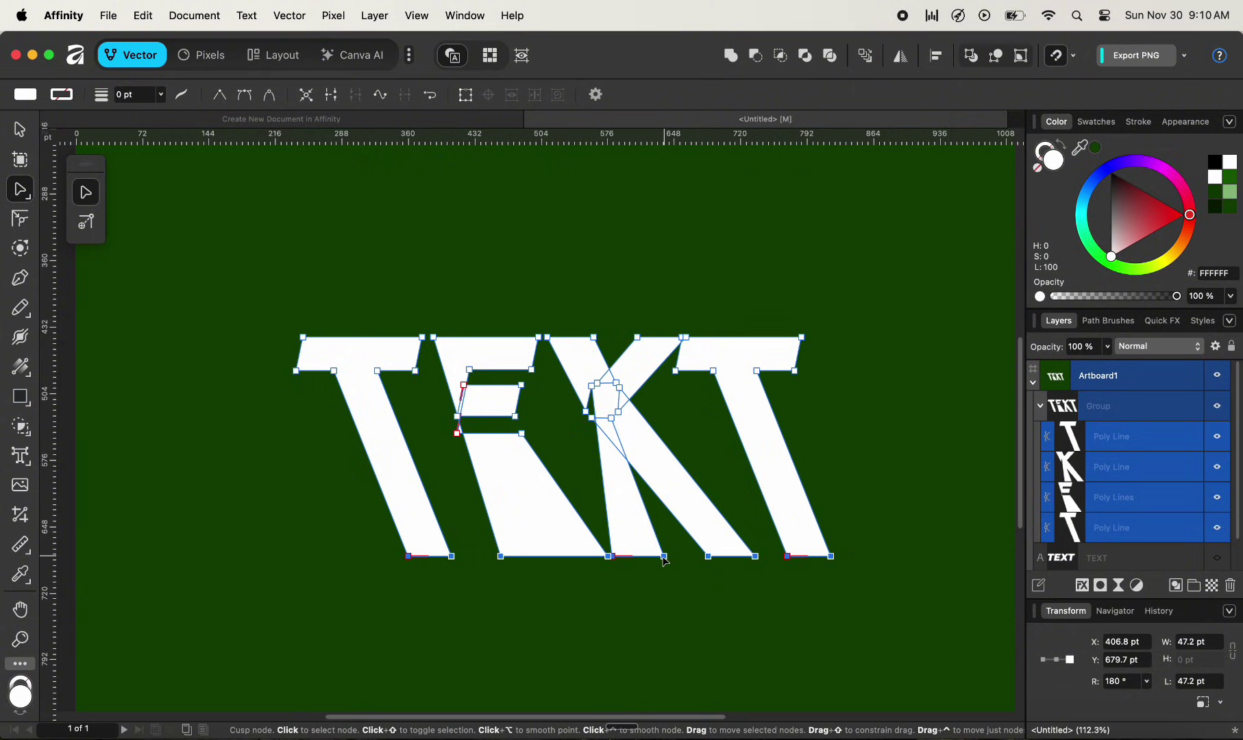
pyautogui.press('super+z')
pyautogui.press('super+z')
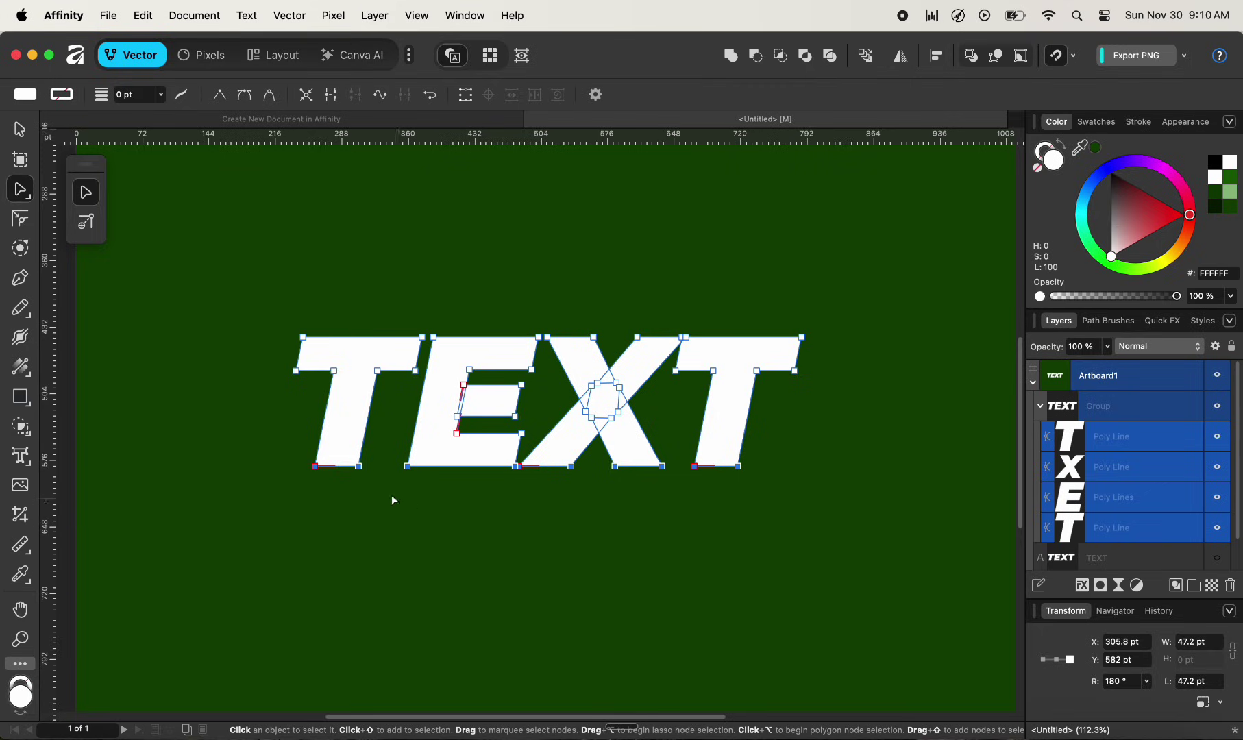
# Step: Nudge the first T's inner right node, where the stem meets the crossbar, left to X 291.4 pt
pyautogui.click(348, 414)
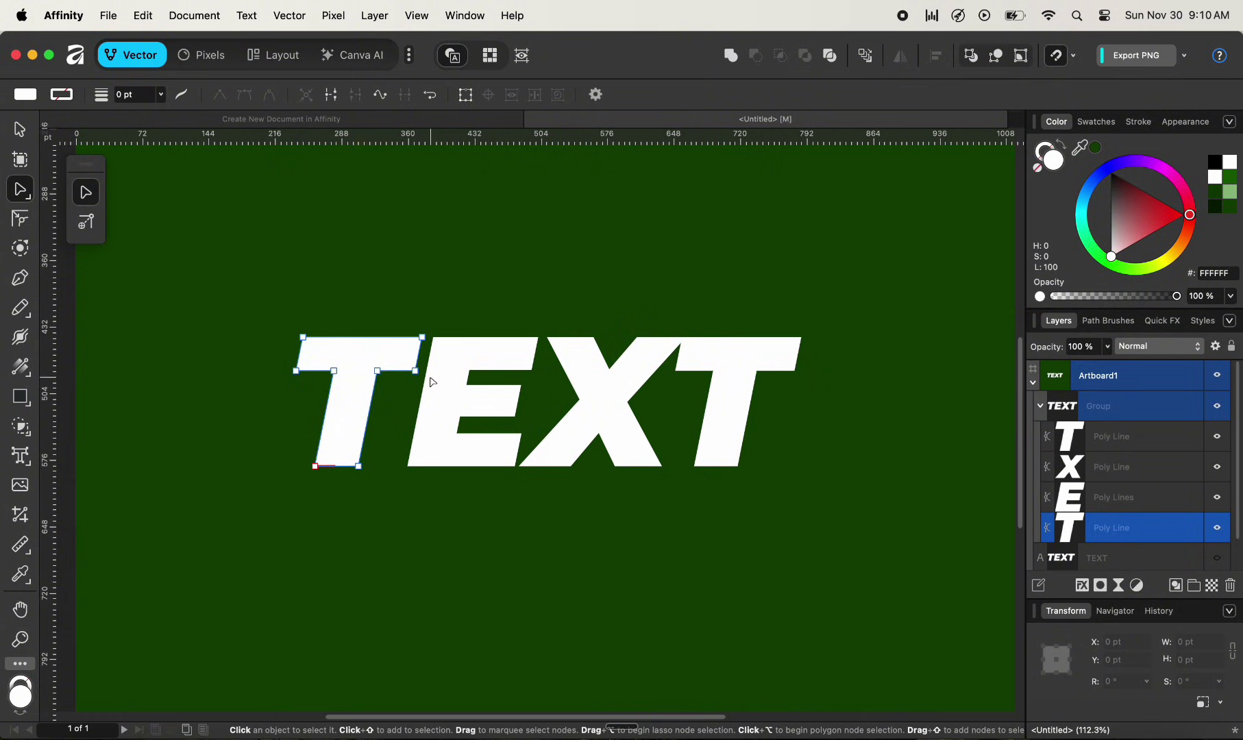
pyautogui.scroll(5, 418, 371)
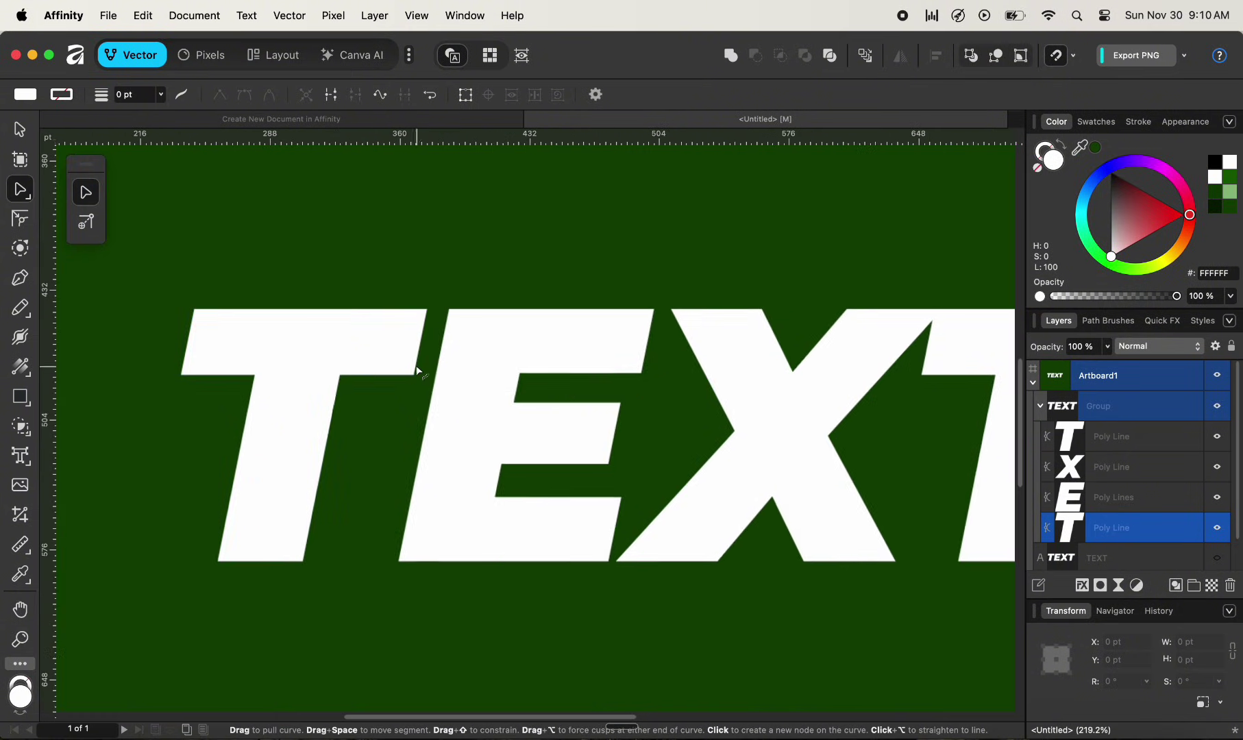
pyautogui.click(340, 375)
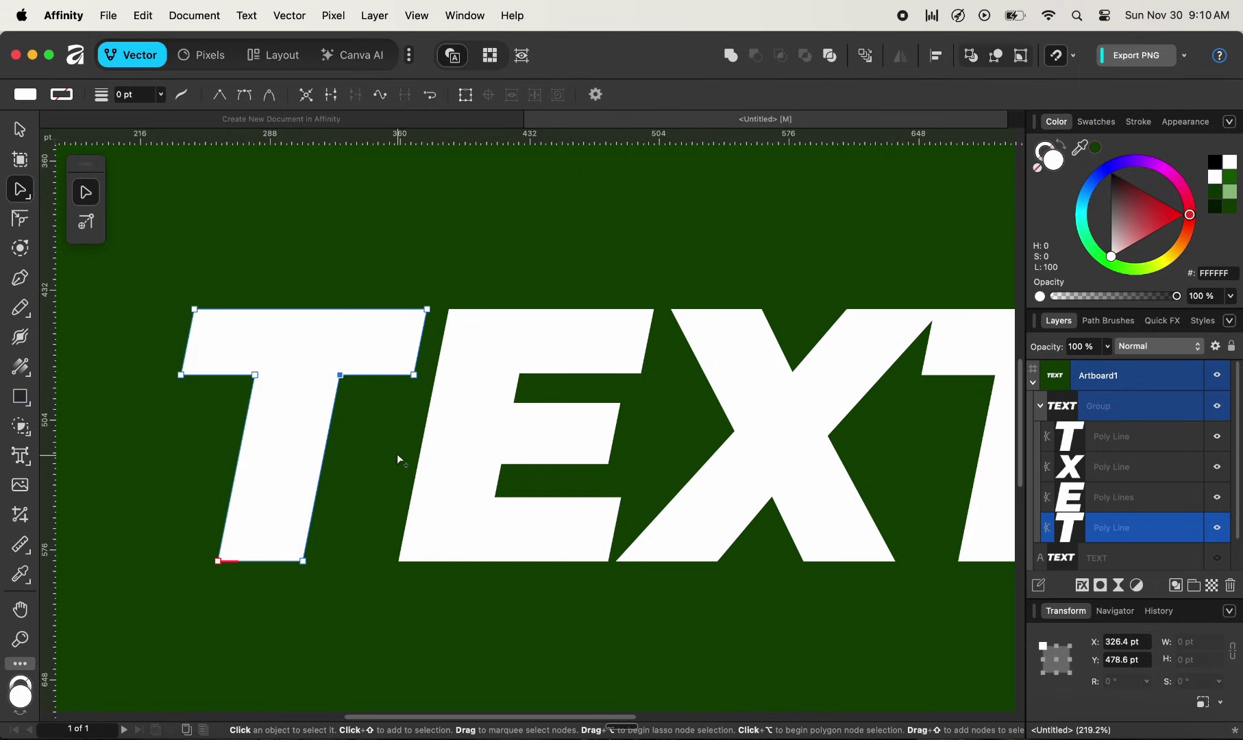
pyautogui.press('Left')
pyautogui.press('Left')
pyautogui.press('Left')
pyautogui.press('Left')
pyautogui.press('Left')
pyautogui.press('Left')
pyautogui.press('Left')
pyautogui.press('Left')
pyautogui.press('Left')
pyautogui.press('Left')
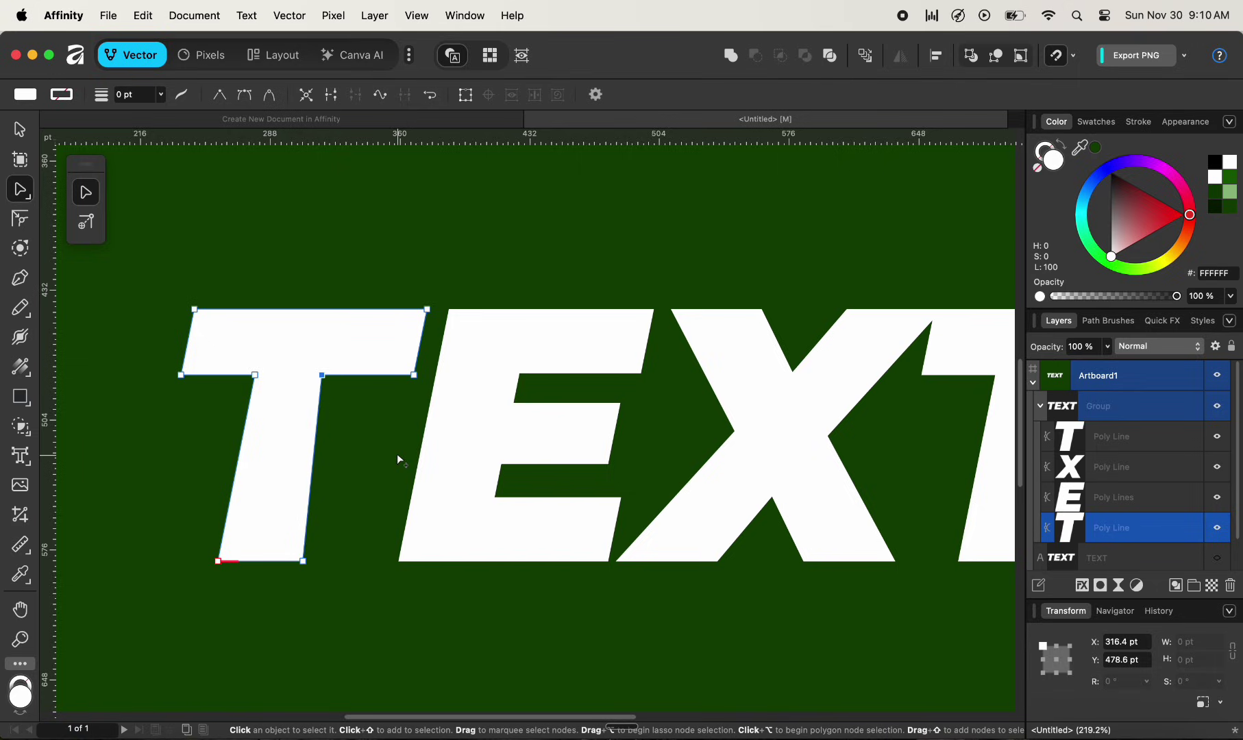
pyautogui.press('Left')
pyautogui.press('Left')
pyautogui.press('Left')
pyautogui.press('Left')
pyautogui.press('Left')
pyautogui.press('Left')
pyautogui.press('Left')
pyautogui.press('Left')
pyautogui.press('Left')
pyautogui.press('Left')
pyautogui.press('Left')
pyautogui.press('Left')
pyautogui.press('Left')
pyautogui.press('Left')
pyautogui.press('Left')
pyautogui.press('Left')
pyautogui.press('Left')
pyautogui.press('Left')
pyautogui.press('Left')
pyautogui.press('Left')
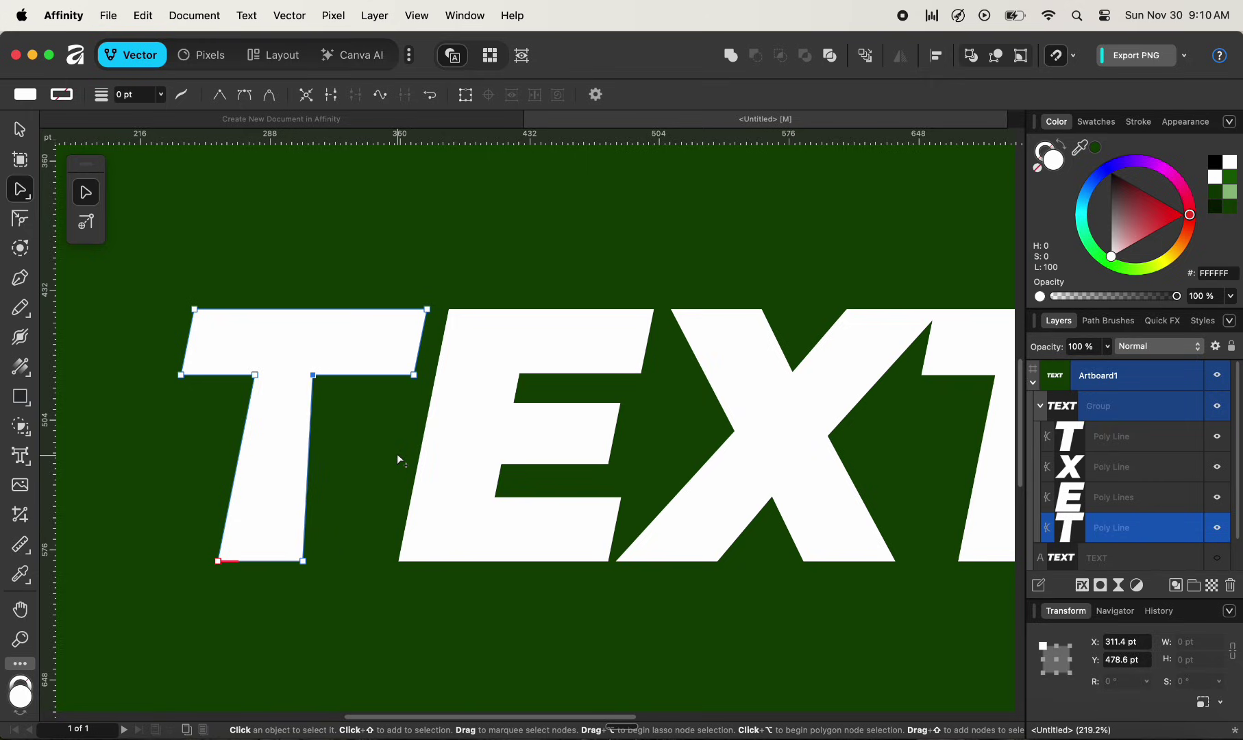
# Step: Nudge the E's upper inner node and the middle arm's two left nodes together until the arm's lower left node is at X 382.5 pt
pyautogui.scroll(-5, 361, 465)
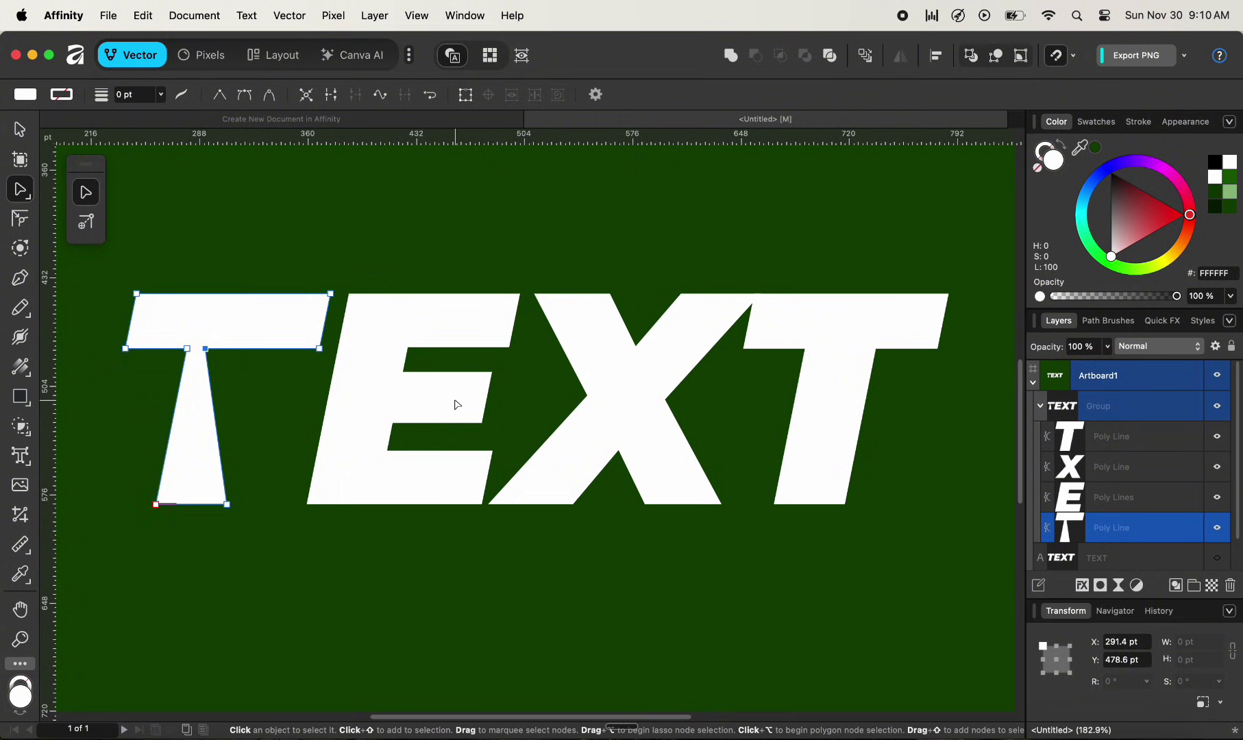
pyautogui.click(453, 402)
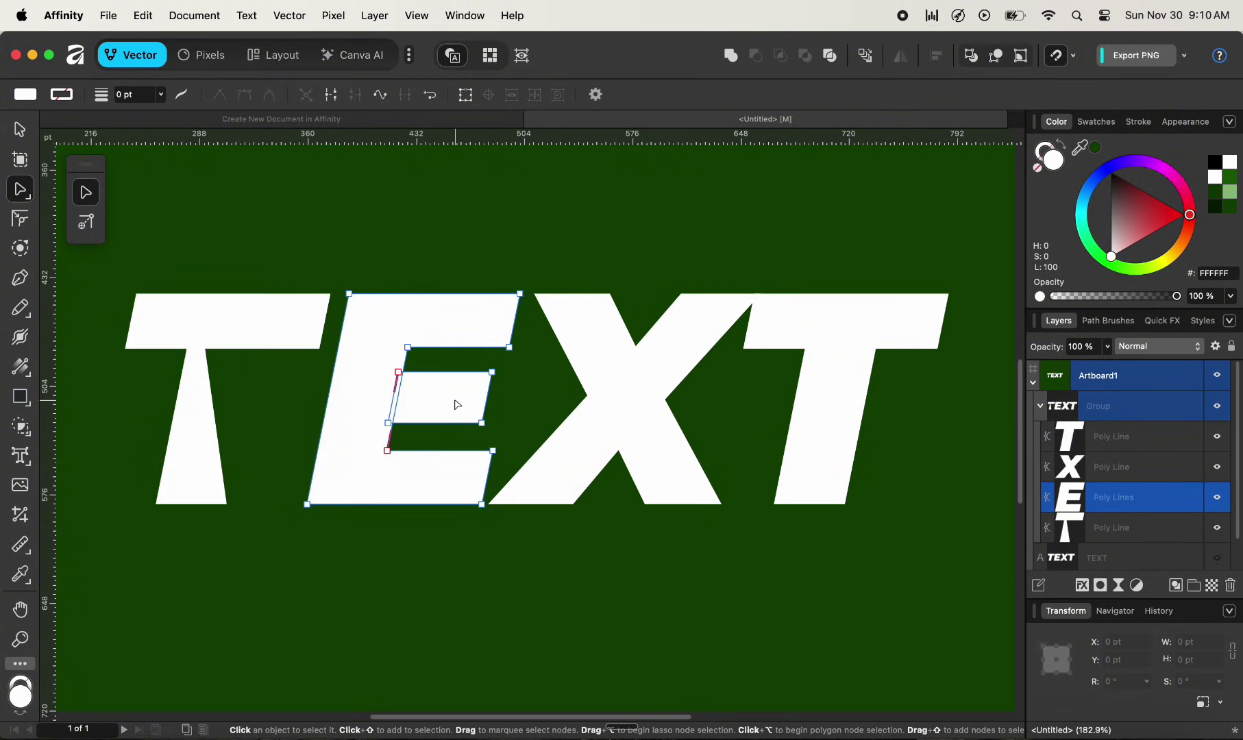
pyautogui.click(408, 348)
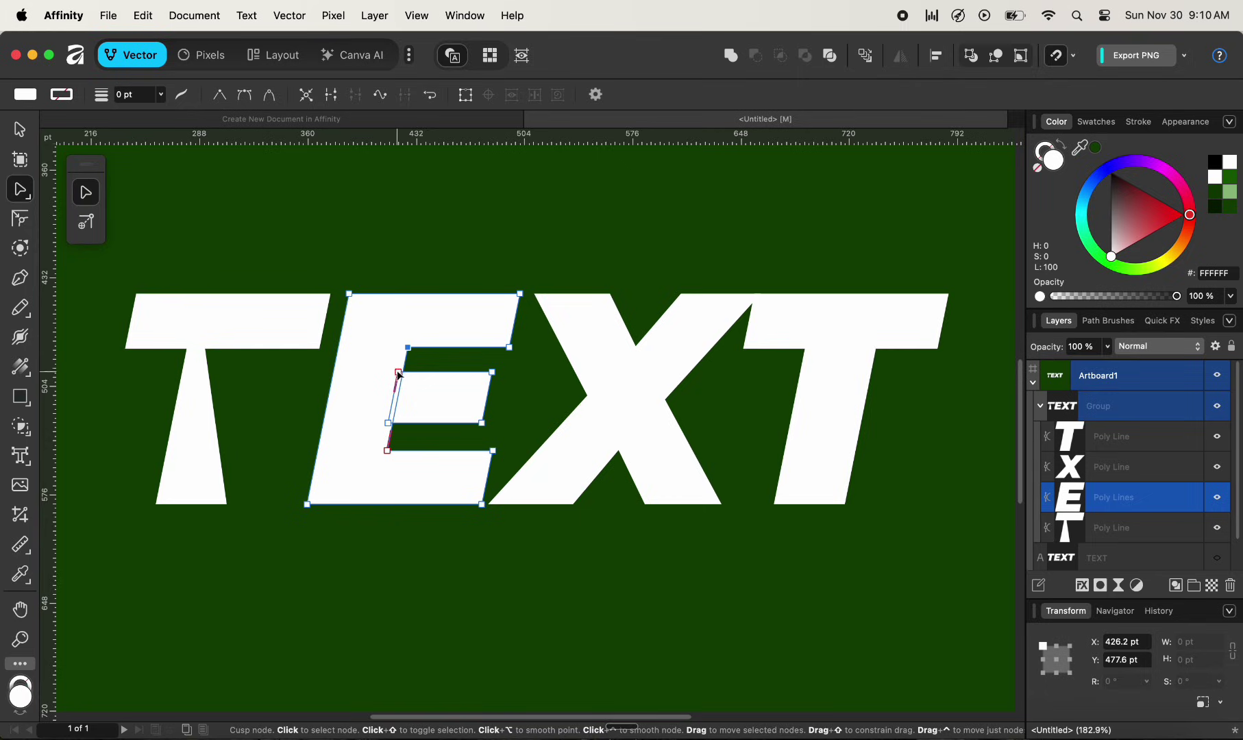
pyautogui.keyDown('shift'); pyautogui.click(398, 373); pyautogui.keyUp('shift')
pyautogui.click(390, 417)
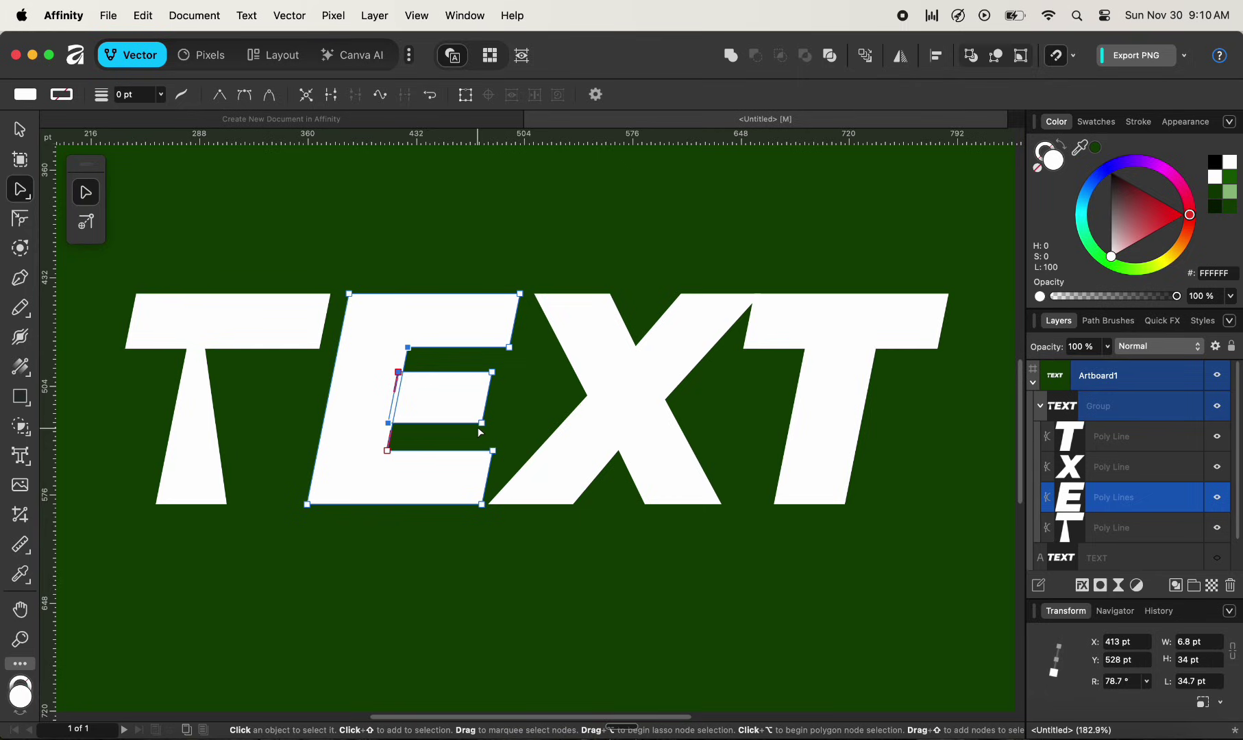
pyautogui.press('Left')
pyautogui.press('Left')
pyautogui.press('Left')
pyautogui.press('Left')
pyautogui.press('Left')
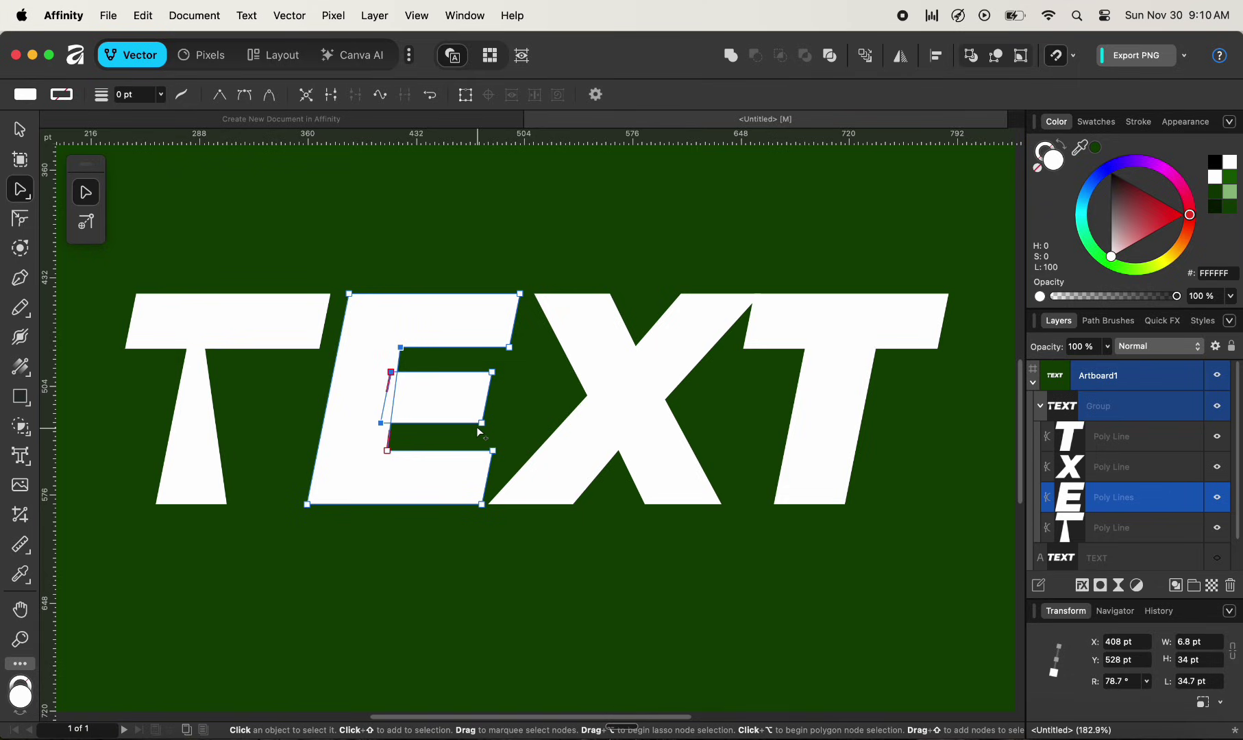
pyautogui.press('Left')
pyautogui.press('Left')
pyautogui.press('Left')
pyautogui.press('Left')
pyautogui.press('Left')
pyautogui.press('Left')
pyautogui.press('Left')
pyautogui.press('Left')
pyautogui.press('Left')
pyautogui.press('Left')
pyautogui.press('Left')
pyautogui.press('Left')
pyautogui.press('Left')
pyautogui.press('Left')
pyautogui.press('Left')
pyautogui.press('Left')
pyautogui.press('Left')
pyautogui.press('Left')
pyautogui.press('Left')
pyautogui.press('Left')
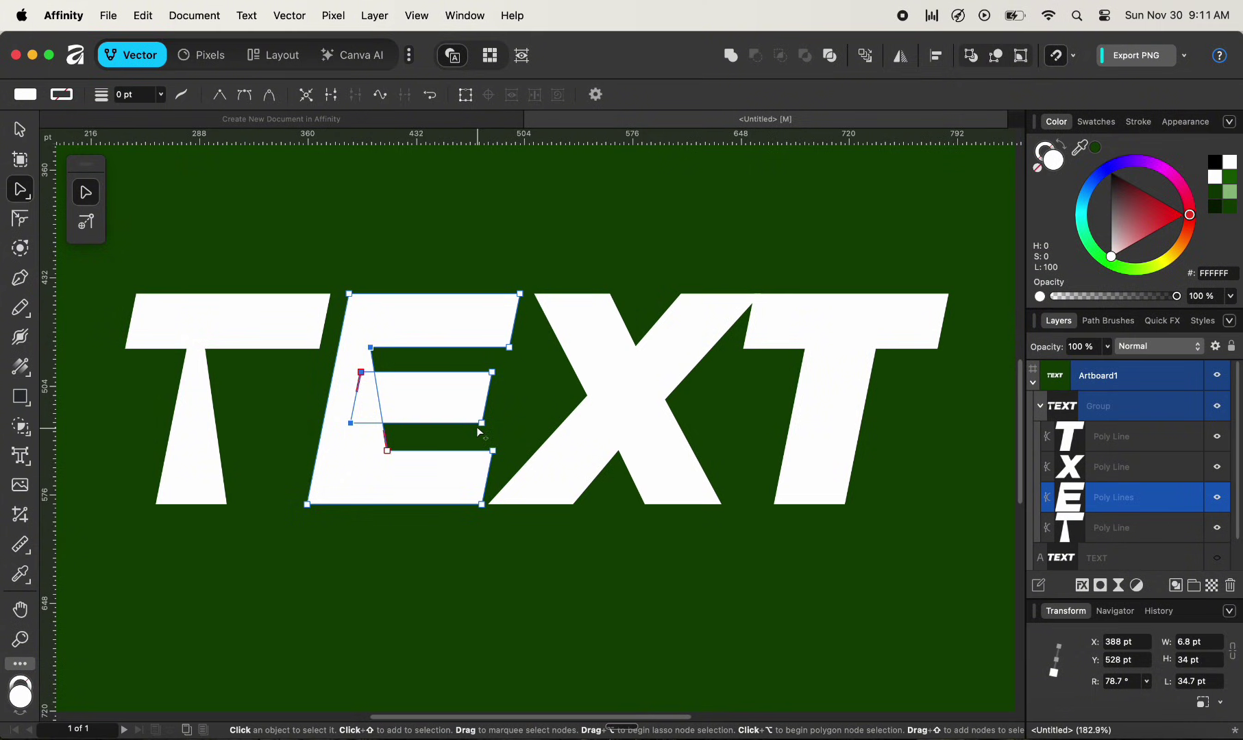
pyautogui.press('Left')
pyautogui.press('Left')
pyautogui.press('Left')
pyautogui.press('Left')
pyautogui.press('Left')
pyautogui.press('Left')
pyautogui.press('Left')
pyautogui.press('Left')
pyautogui.press('Left')
pyautogui.press('Left')
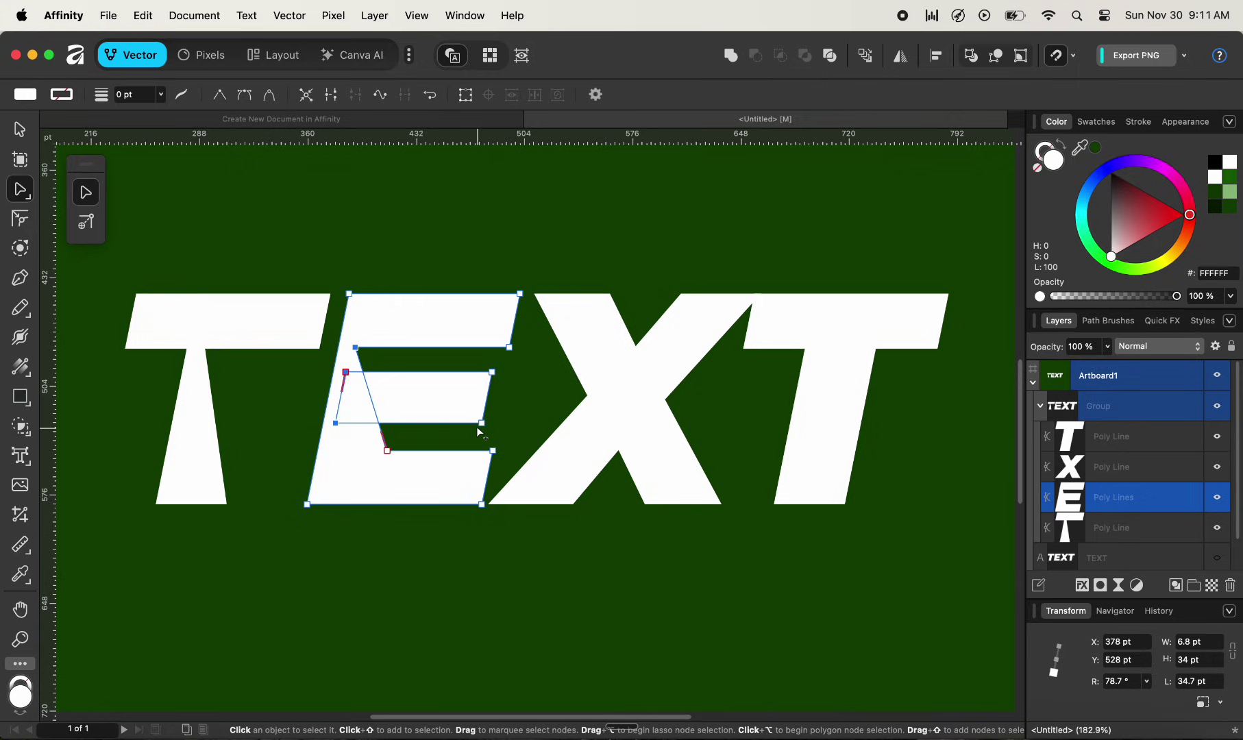
pyautogui.press('Right')
pyautogui.press('Right')
pyautogui.press('Right')
pyautogui.press('Right')
pyautogui.press('Right')
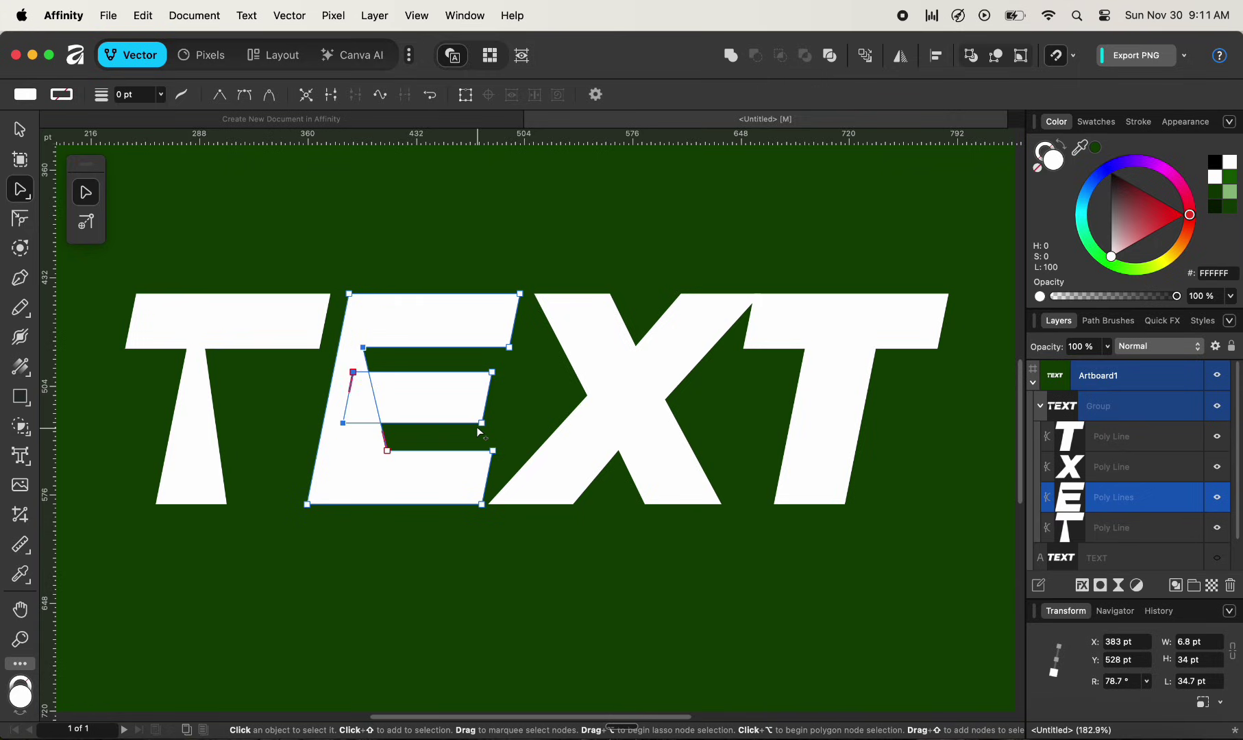
pyautogui.press('Right')
pyautogui.press('Right')
pyautogui.press('Right')
pyautogui.press('Right')
pyautogui.press('Right')
pyautogui.press('Right')
pyautogui.press('Right')
pyautogui.press('Right')
pyautogui.press('Right')
pyautogui.press('Right')
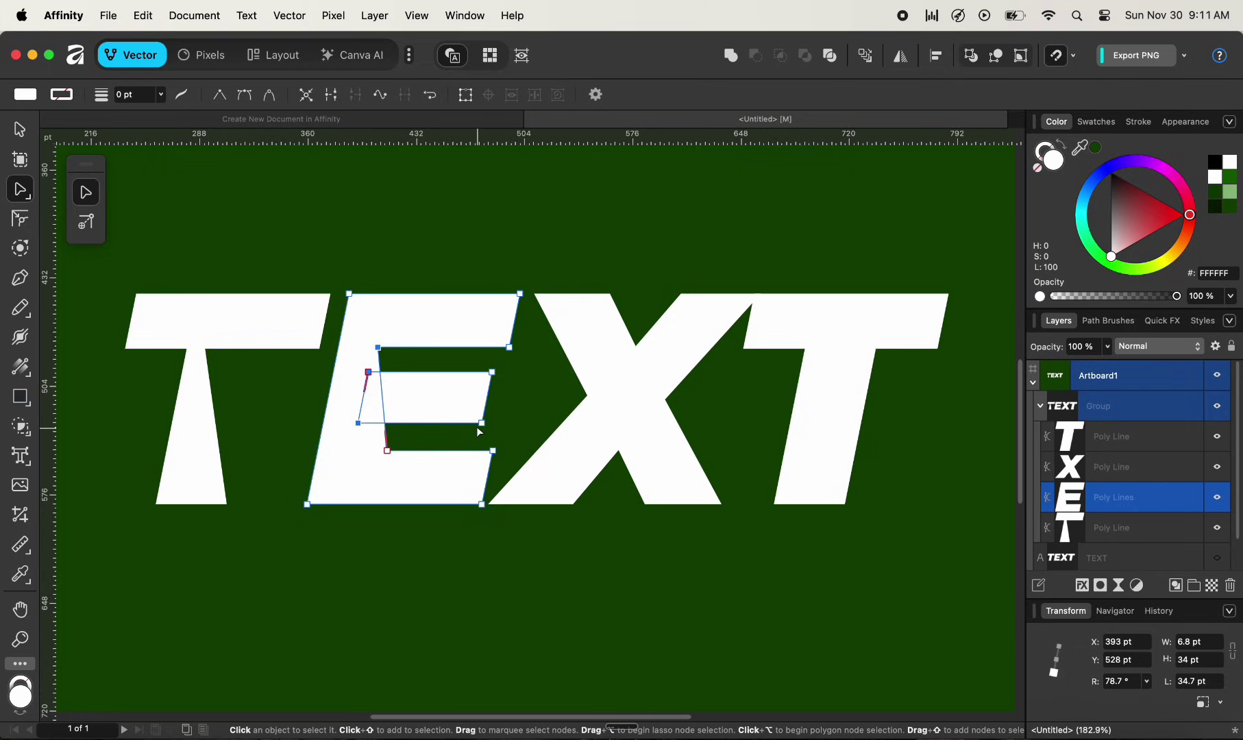
pyautogui.press('Left')
pyautogui.press('Left')
pyautogui.press('Left')
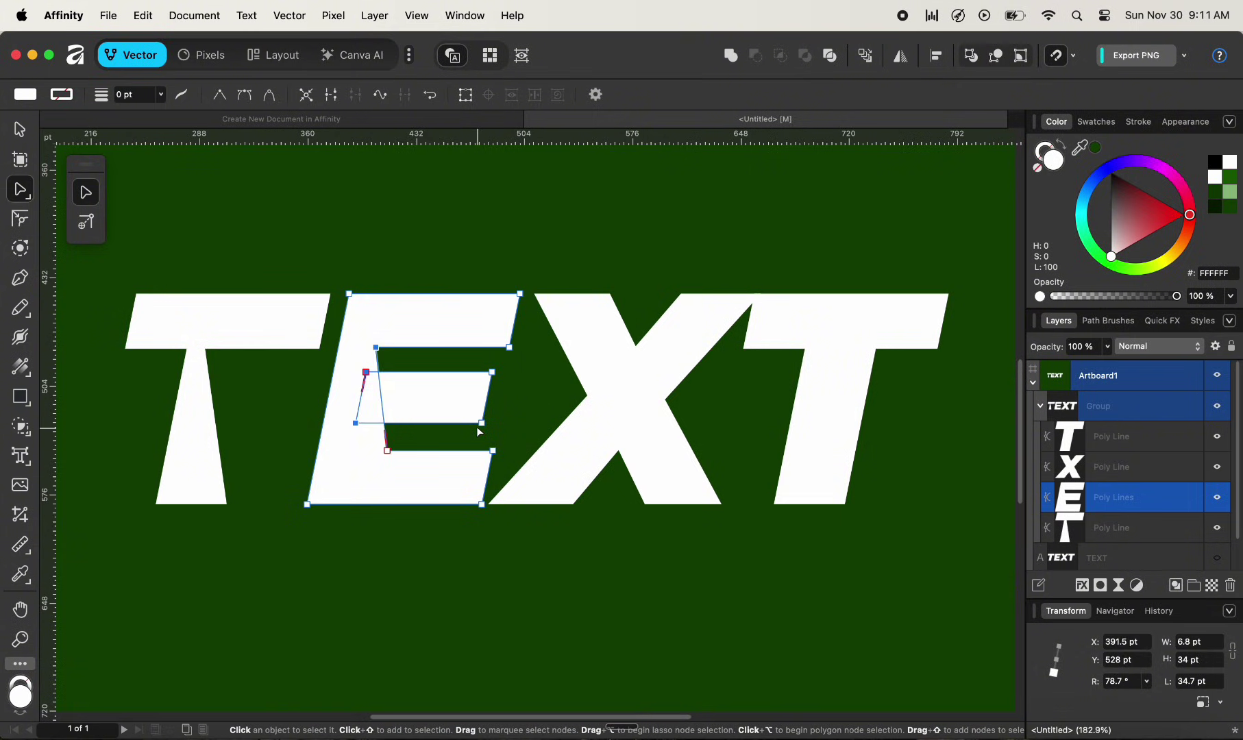
pyautogui.press('Right')
pyautogui.press('Right')
pyautogui.hotkey('shift', 'Left')
pyautogui.hotkey('shift', 'Left')
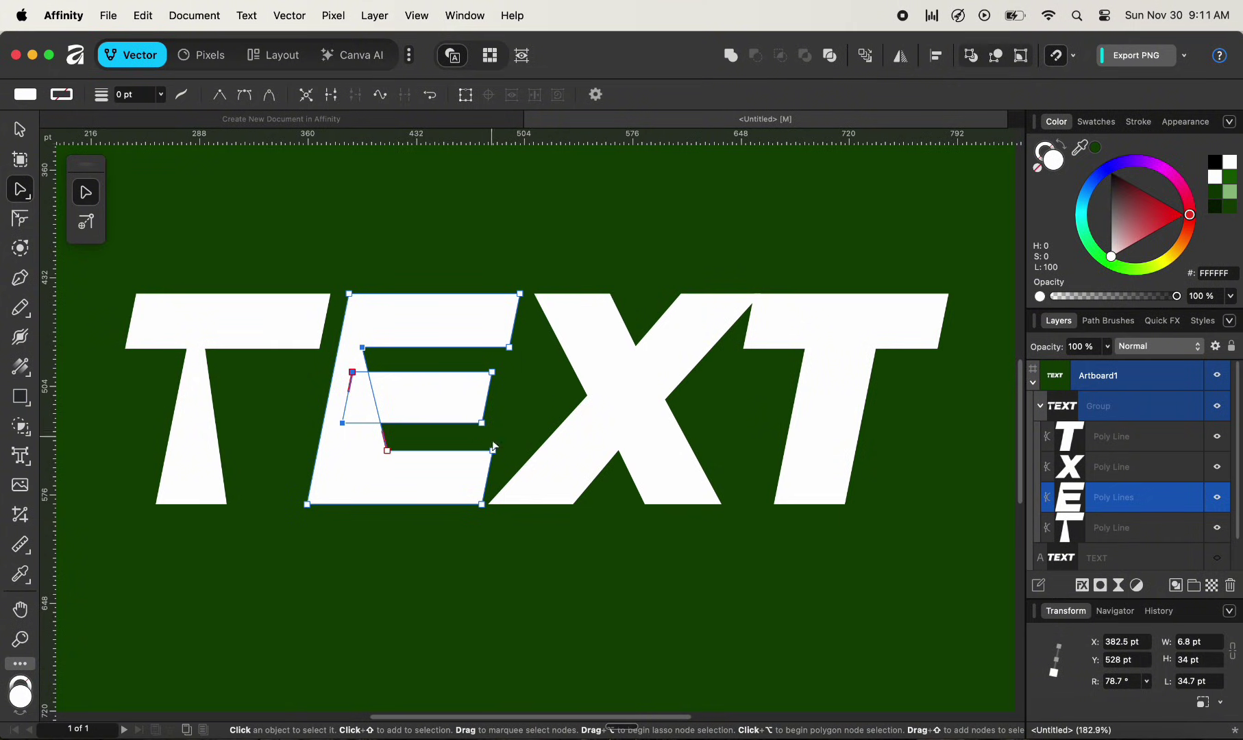
# Step: Nudge the X's two right inner nodes together to the left, with the lower one at X 547.2 pt
pyautogui.hscroll(2, 652, 515)
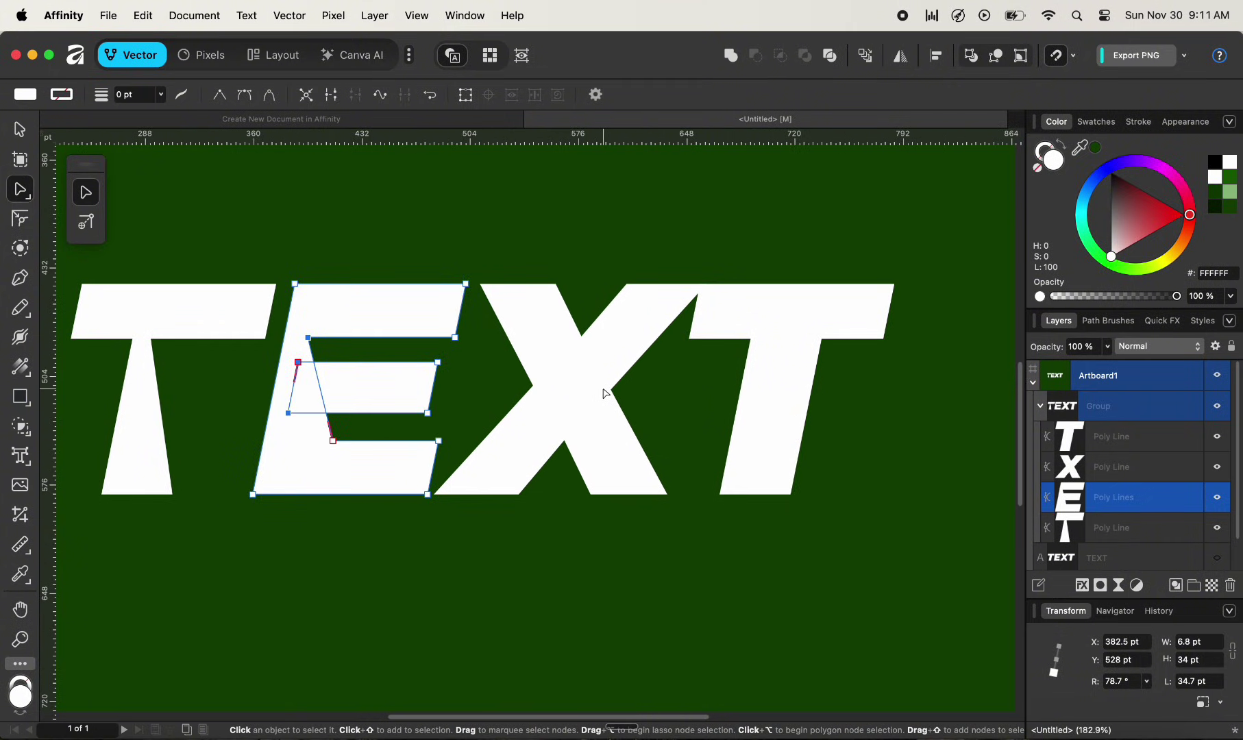
pyautogui.click(606, 392)
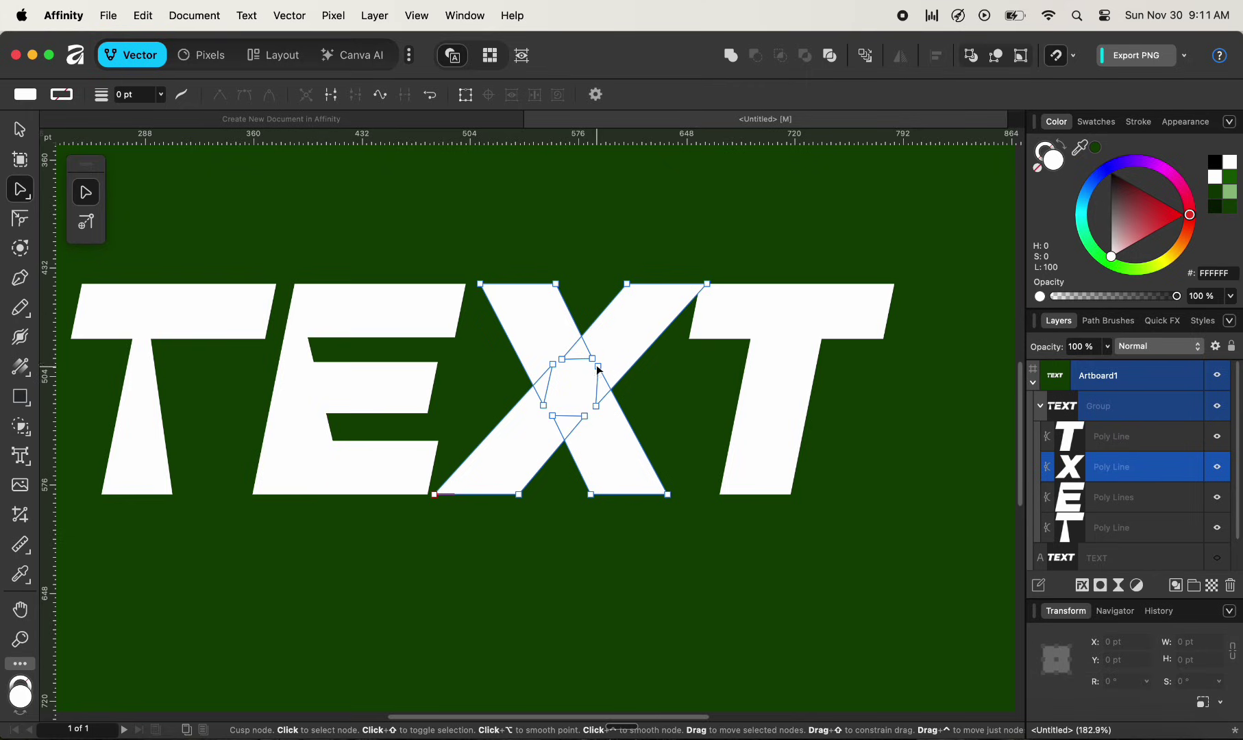
pyautogui.click(599, 367)
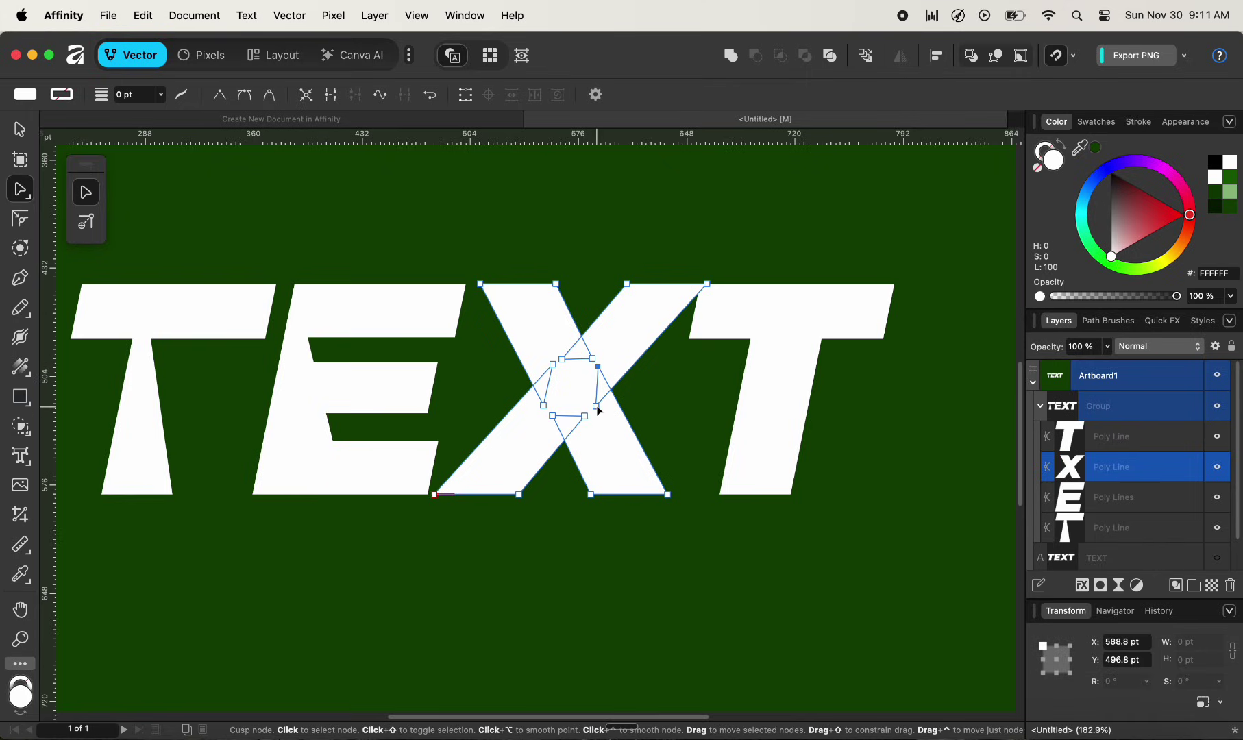
pyautogui.keyDown('shift'); pyautogui.click(597, 406); pyautogui.keyUp('shift')
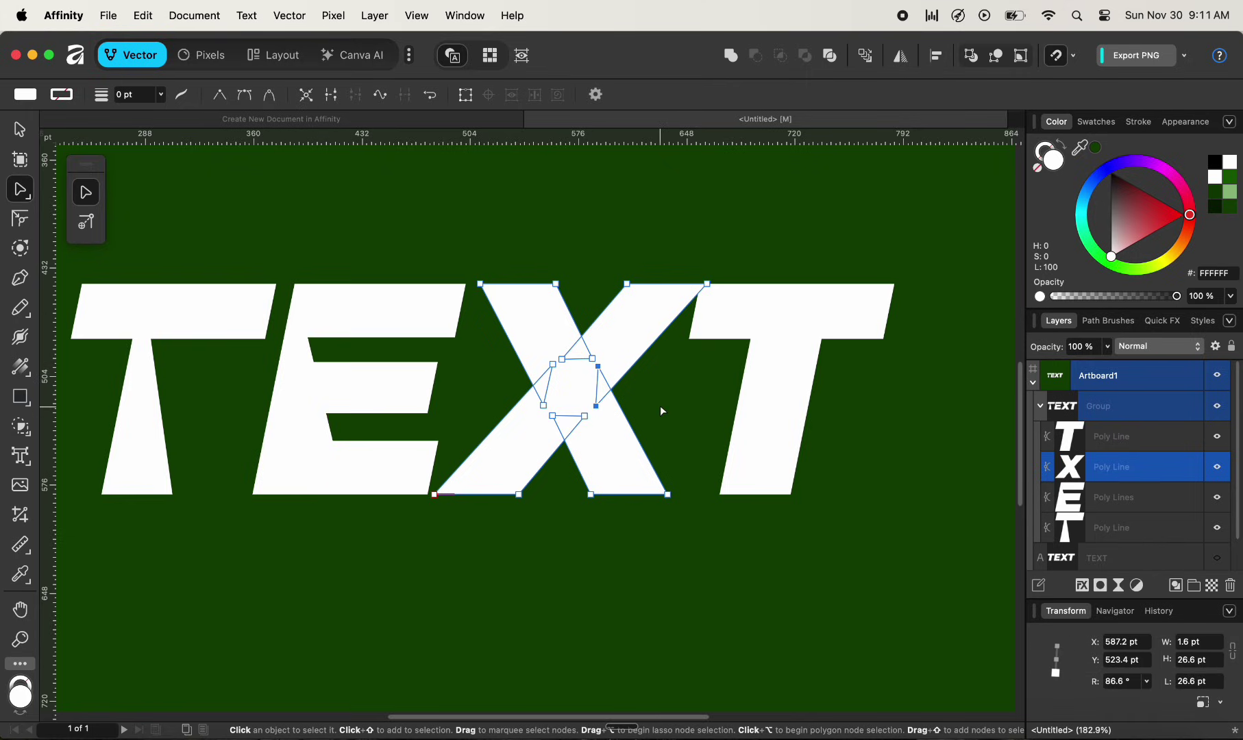
pyautogui.press('Left')
pyautogui.press('Left')
pyautogui.press('Left')
pyautogui.press('Left')
pyautogui.press('Left')
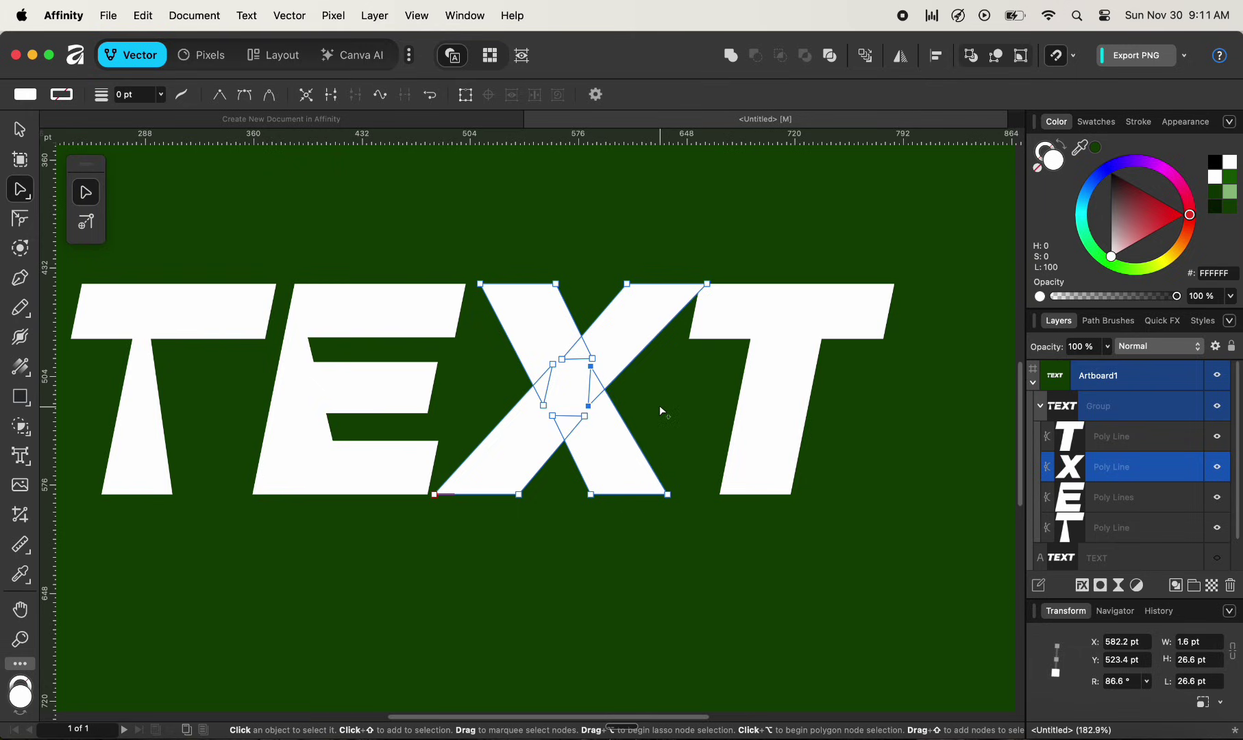
pyautogui.press('Left')
pyautogui.press('Left')
pyautogui.press('Left')
pyautogui.press('Left')
pyautogui.press('Left')
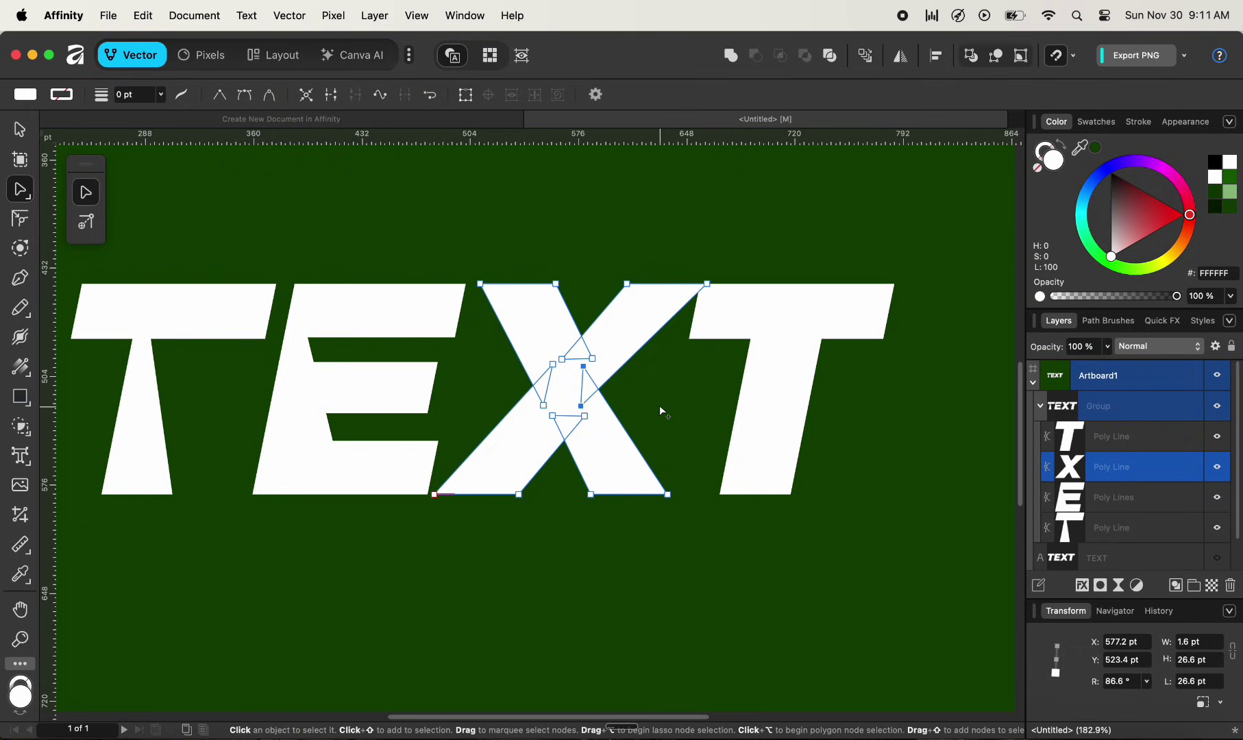
pyautogui.press('Left')
pyautogui.press('Left')
pyautogui.press('Left')
pyautogui.press('Left')
pyautogui.press('Left')
pyautogui.press('Left')
pyautogui.press('Left')
pyautogui.press('Left')
pyautogui.press('Left')
pyautogui.press('Left')
pyautogui.press('Left')
pyautogui.press('Left')
pyautogui.press('Left')
pyautogui.press('Left')
pyautogui.press('Left')
pyautogui.press('Left')
pyautogui.press('Left')
pyautogui.press('Left')
pyautogui.press('Left')
pyautogui.press('Left')
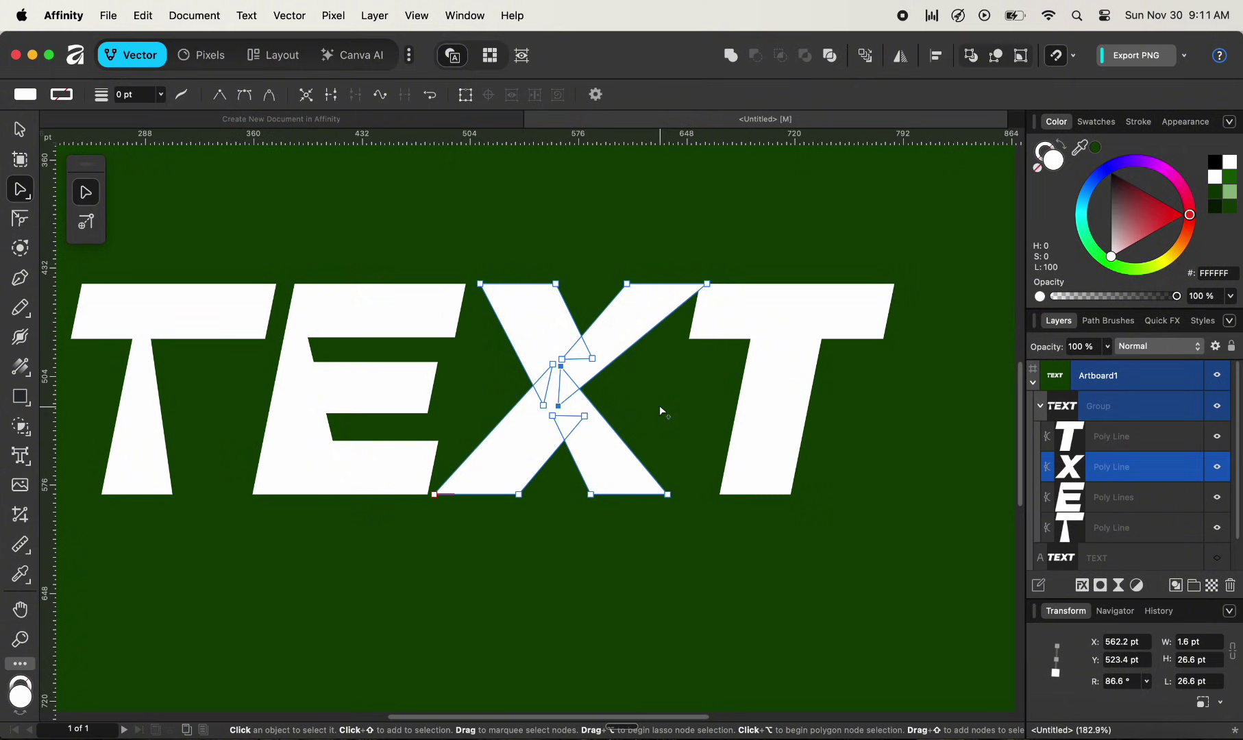
pyautogui.press('Left')
pyautogui.press('Left')
pyautogui.press('Left')
pyautogui.press('Left')
pyautogui.press('Left')
pyautogui.press('Left')
pyautogui.press('Left')
pyautogui.press('Left')
pyautogui.press('Left')
pyautogui.press('Left')
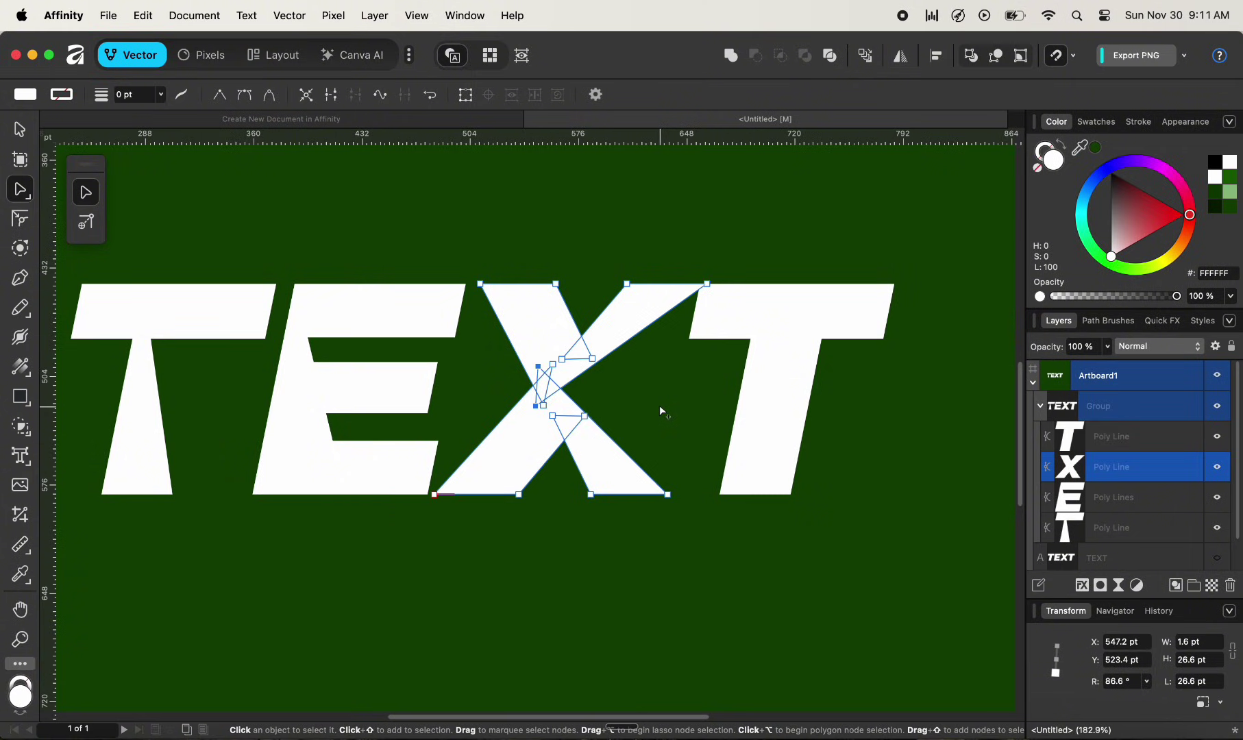
# Step: Nudge the last T's inner right node, where the stem meets the crossbar, left to X 702.4 pt and deselect the letter
pyautogui.click(816, 325)
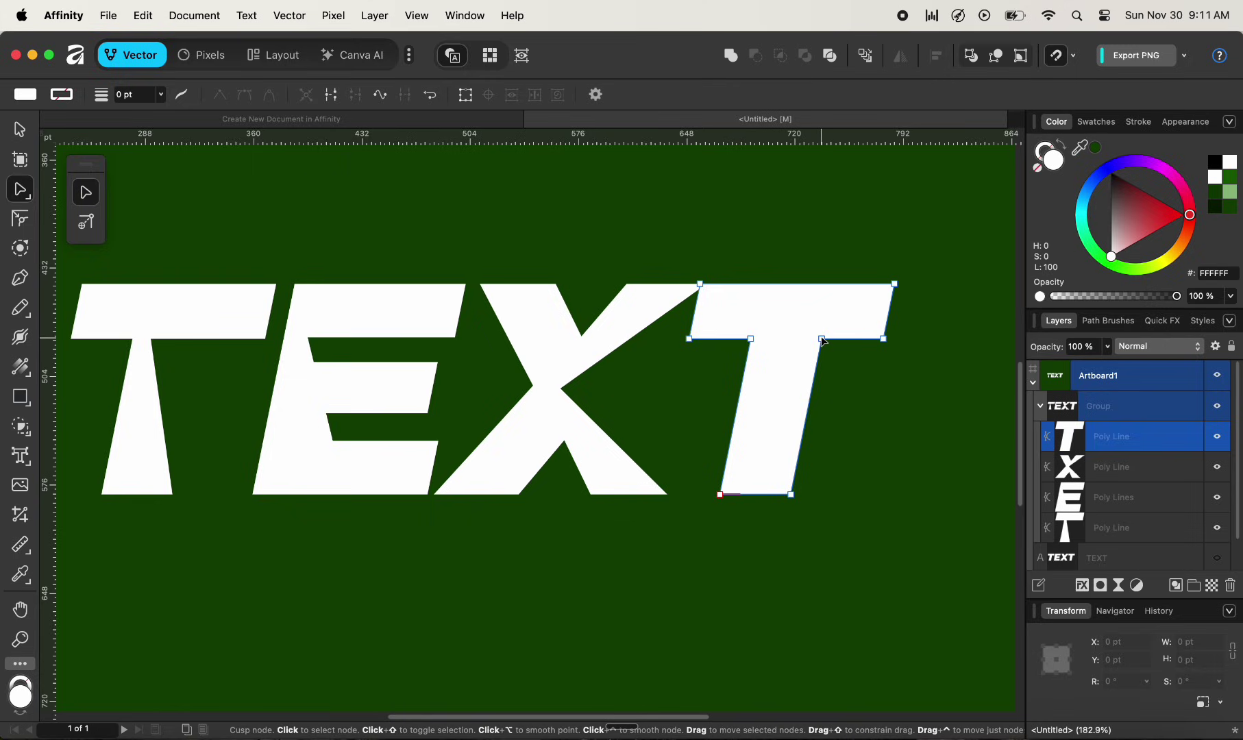
pyautogui.click(822, 340)
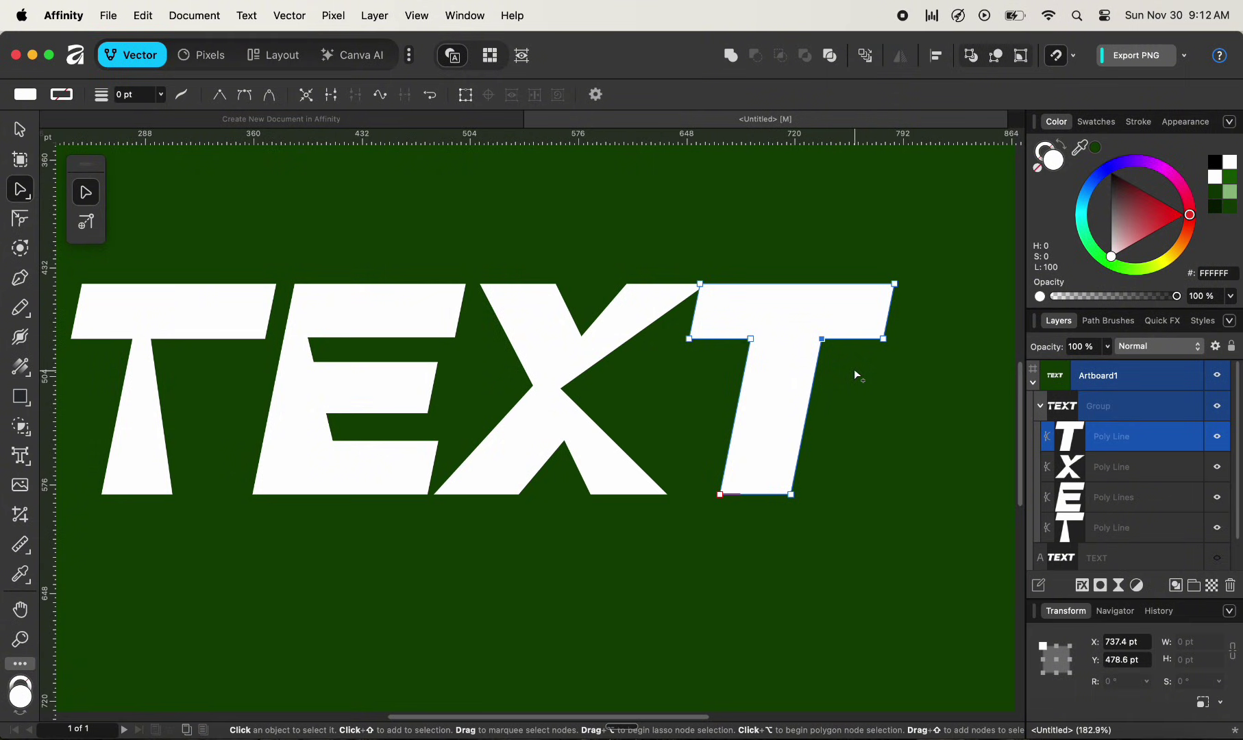
pyautogui.press('Left')
pyautogui.press('Left')
pyautogui.press('Left')
pyautogui.press('Left')
pyautogui.press('Left')
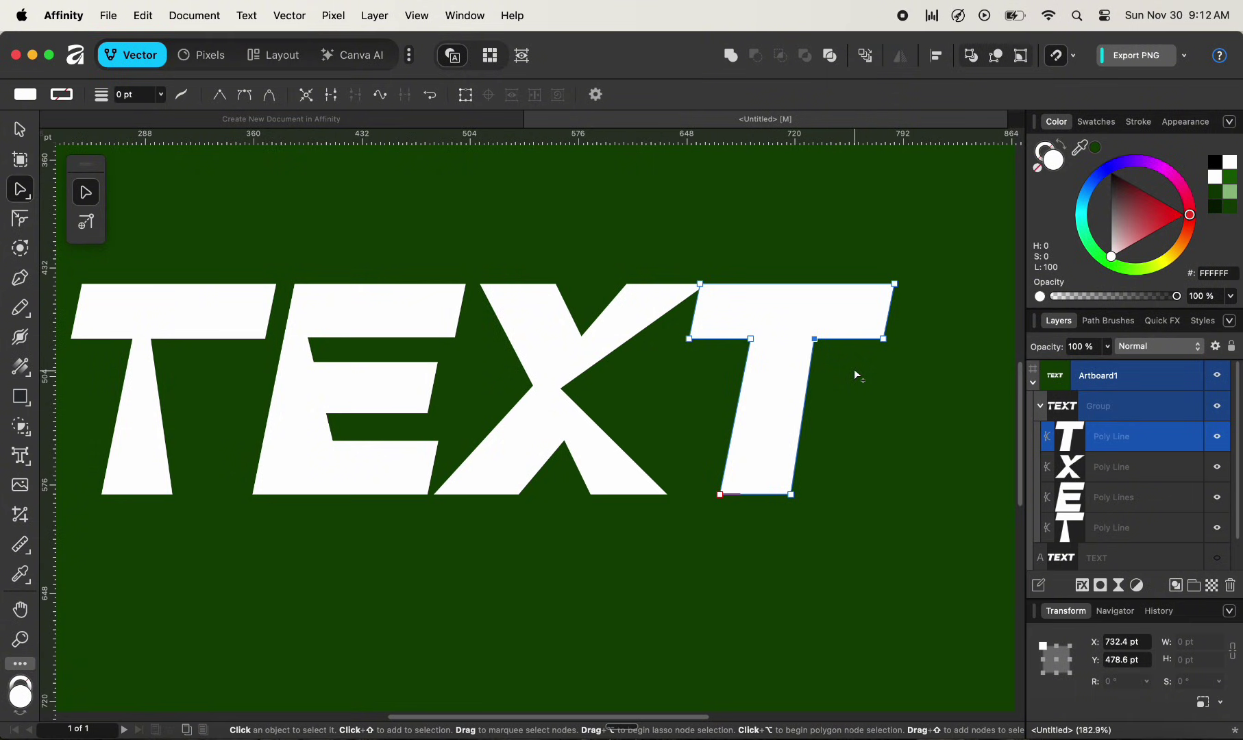
pyautogui.press('Left')
pyautogui.press('Left')
pyautogui.press('Left')
pyautogui.press('Left')
pyautogui.press('Left')
pyautogui.press('Left')
pyautogui.press('Left')
pyautogui.press('Left')
pyautogui.press('Left')
pyautogui.press('Left')
pyautogui.press('Left')
pyautogui.press('Left')
pyautogui.press('Left')
pyautogui.press('Left')
pyautogui.press('Left')
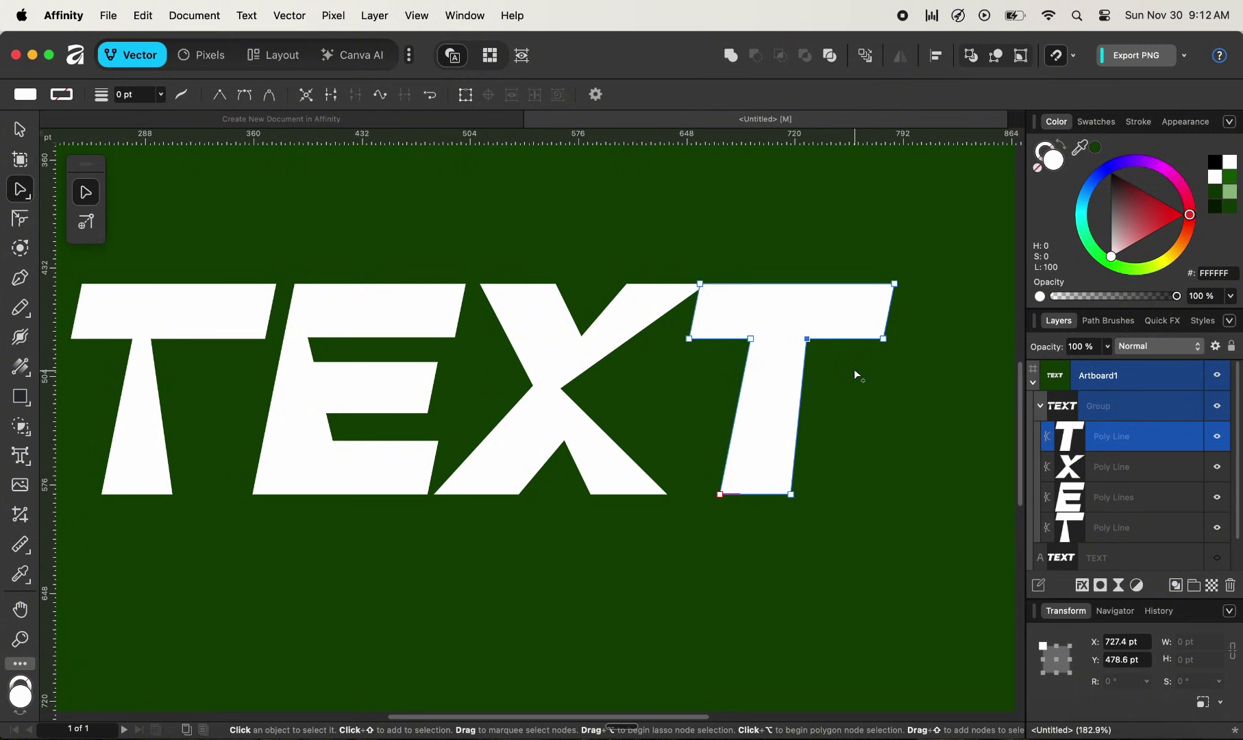
pyautogui.press('Left')
pyautogui.press('Left')
pyautogui.press('Left')
pyautogui.press('Left')
pyautogui.press('Left')
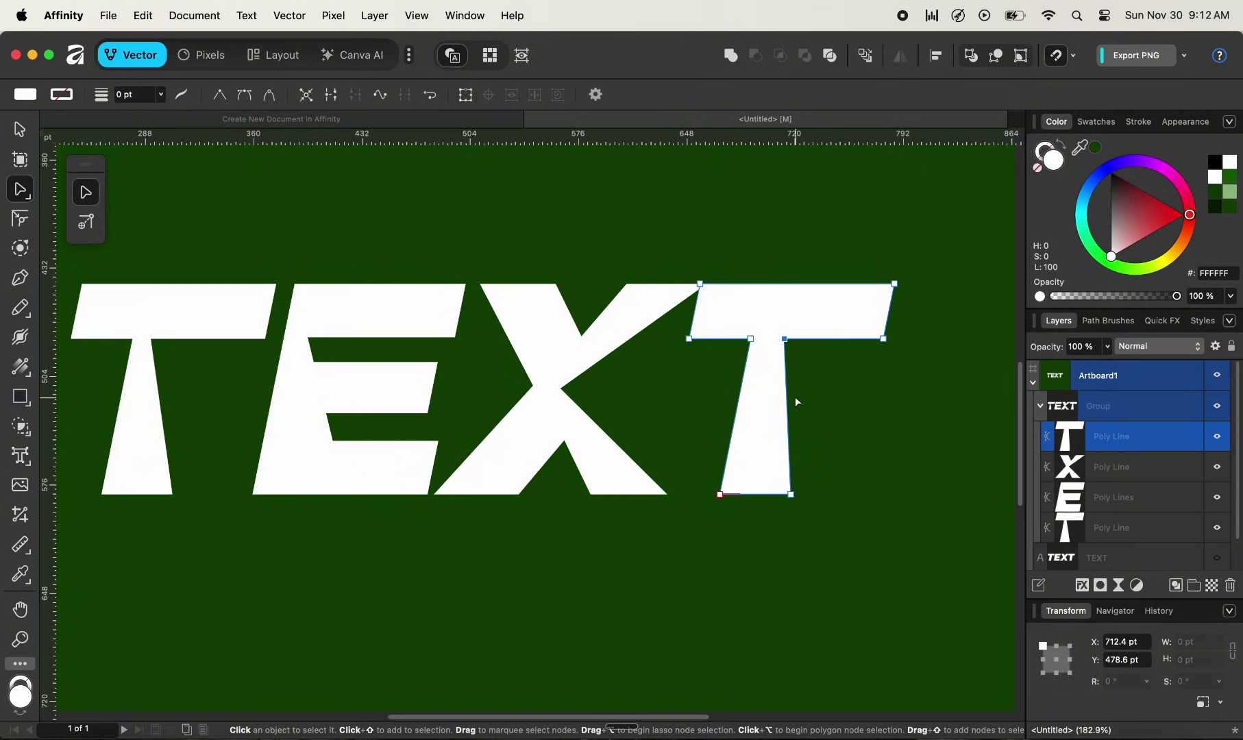
pyautogui.press('Left')
pyautogui.press('Left')
pyautogui.press('Left')
pyautogui.press('Left')
pyautogui.press('Left')
pyautogui.press('Left')
pyautogui.press('Left')
pyautogui.press('Left')
pyautogui.press('Left')
pyautogui.press('Left')
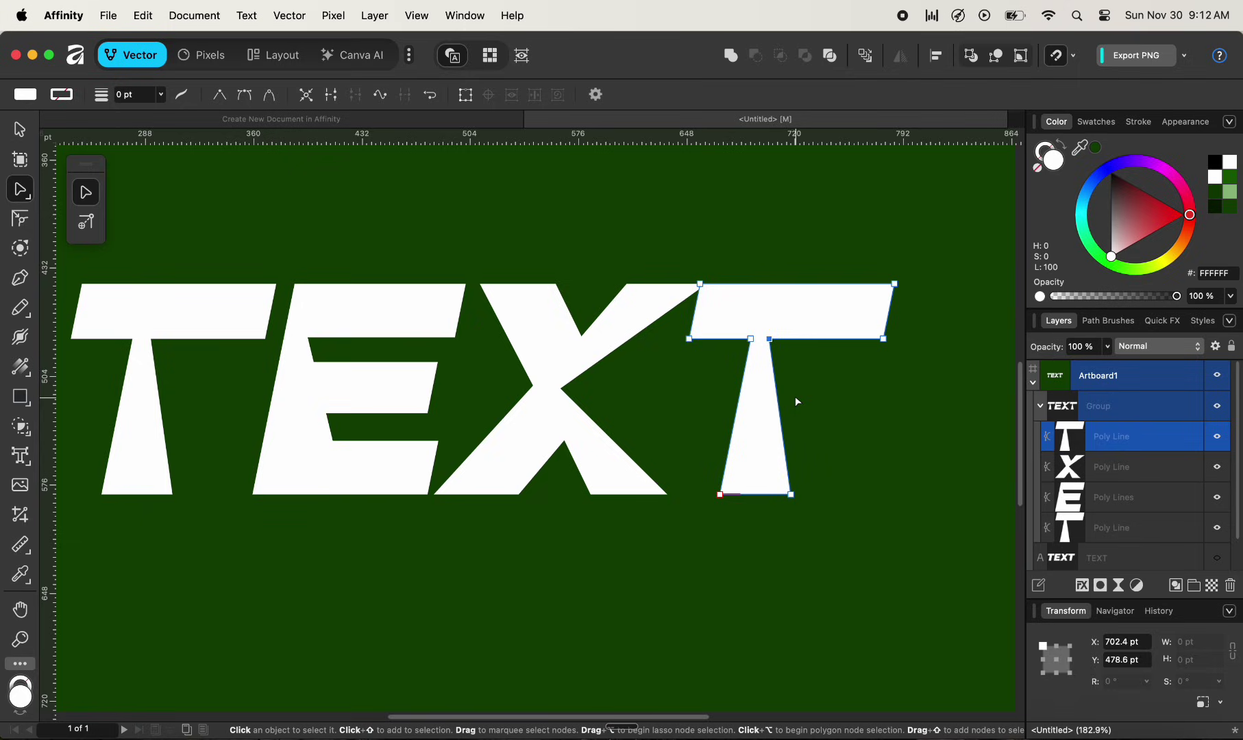
pyautogui.click(834, 398)
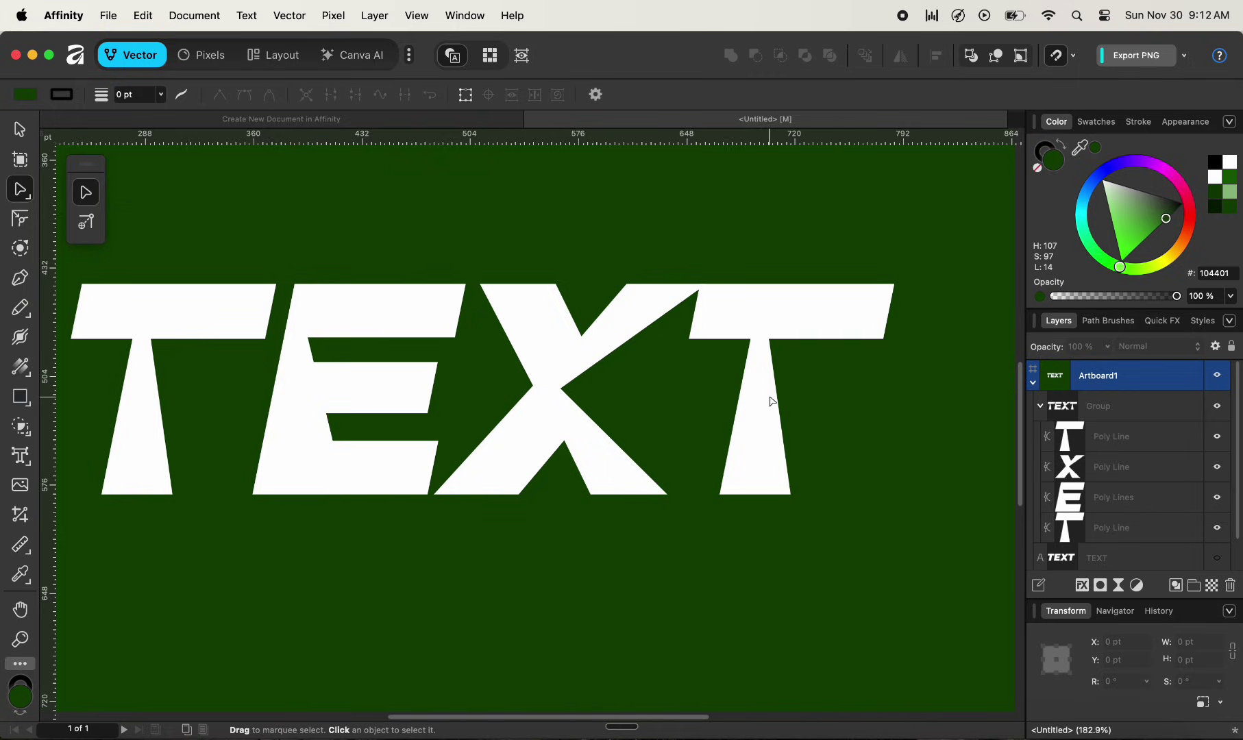
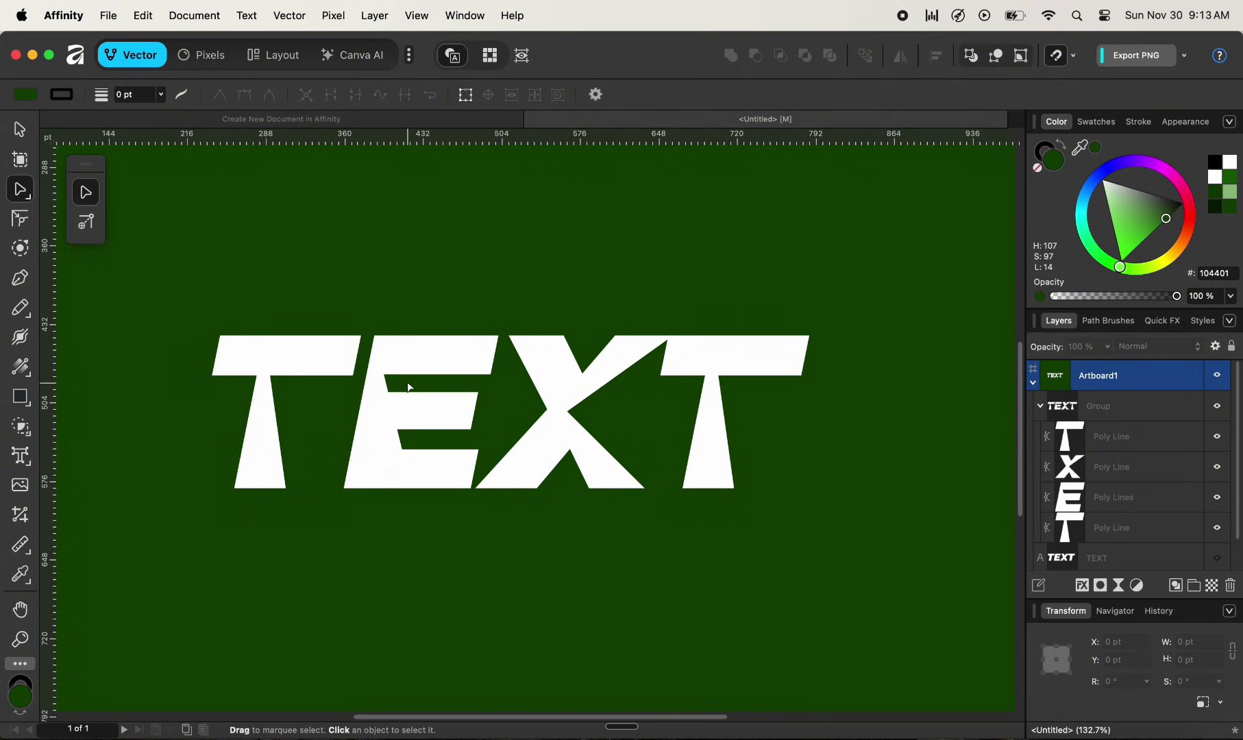
# Step: Collapse the group of converted letter curves and rename it "Text Shape"
pyautogui.scroll(3, 409, 388)
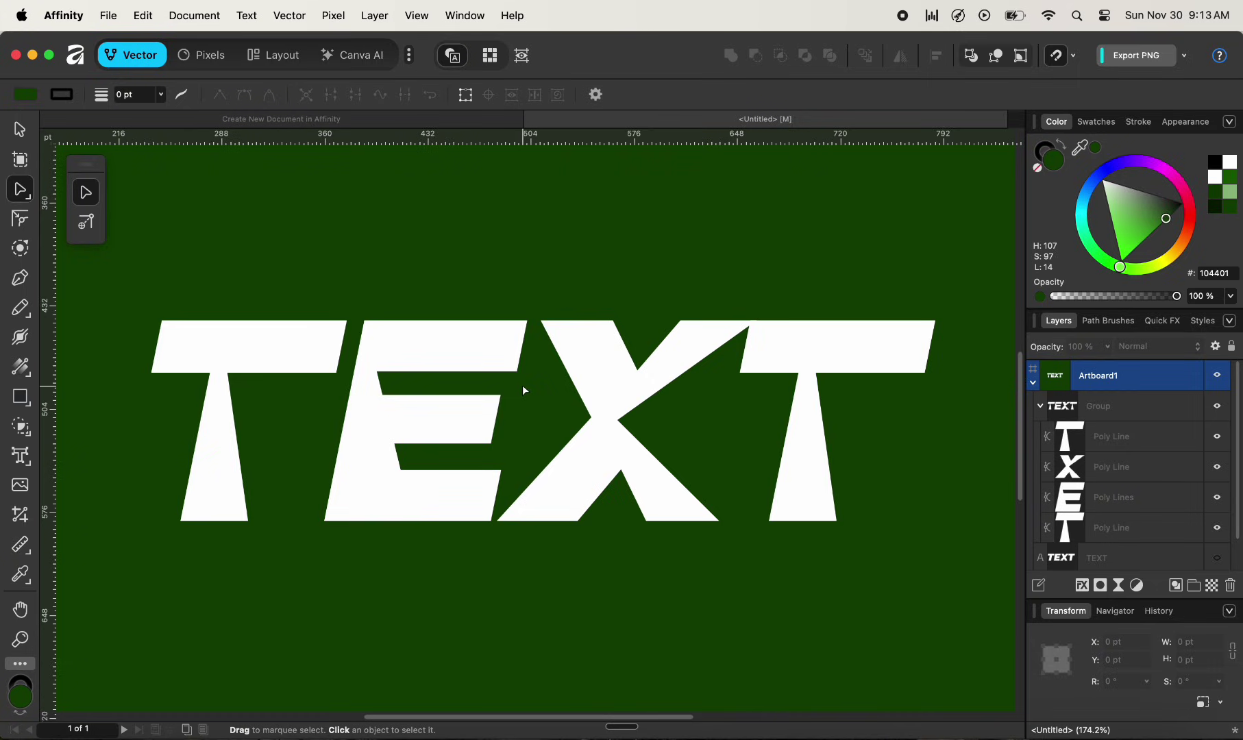
pyautogui.scroll(-2, 522, 385)
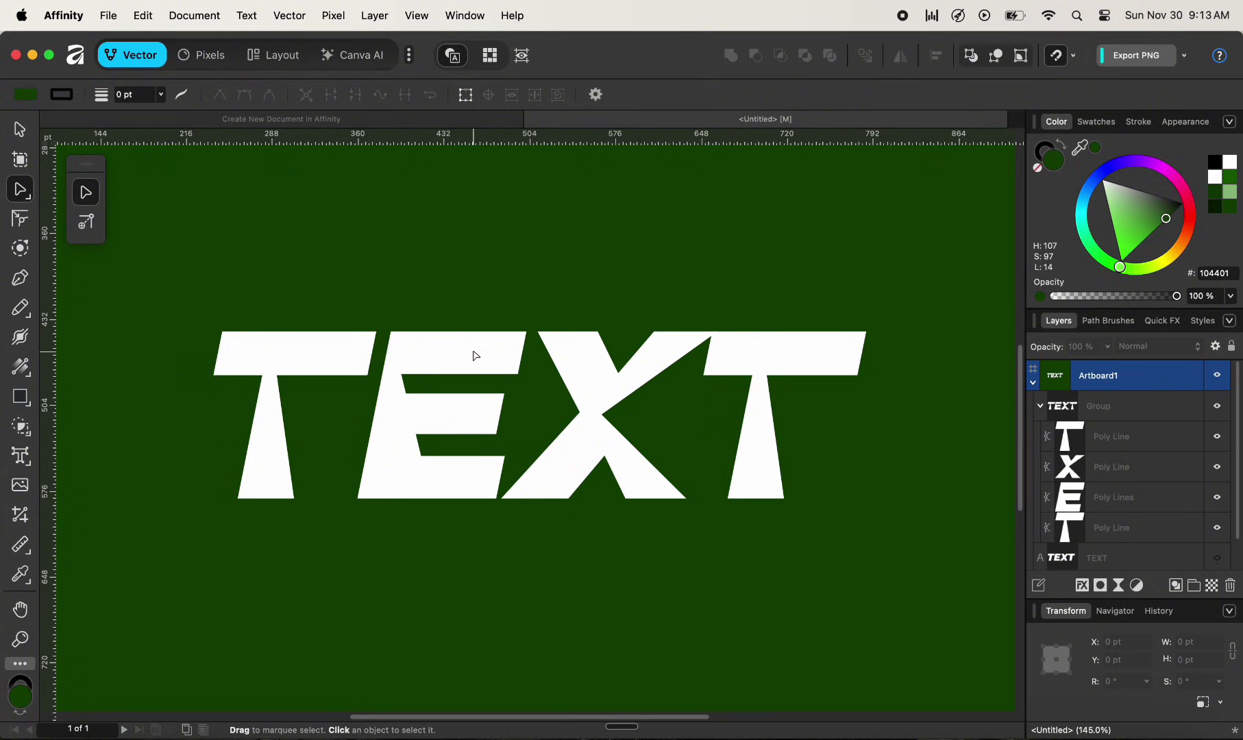
pyautogui.click(1042, 406)
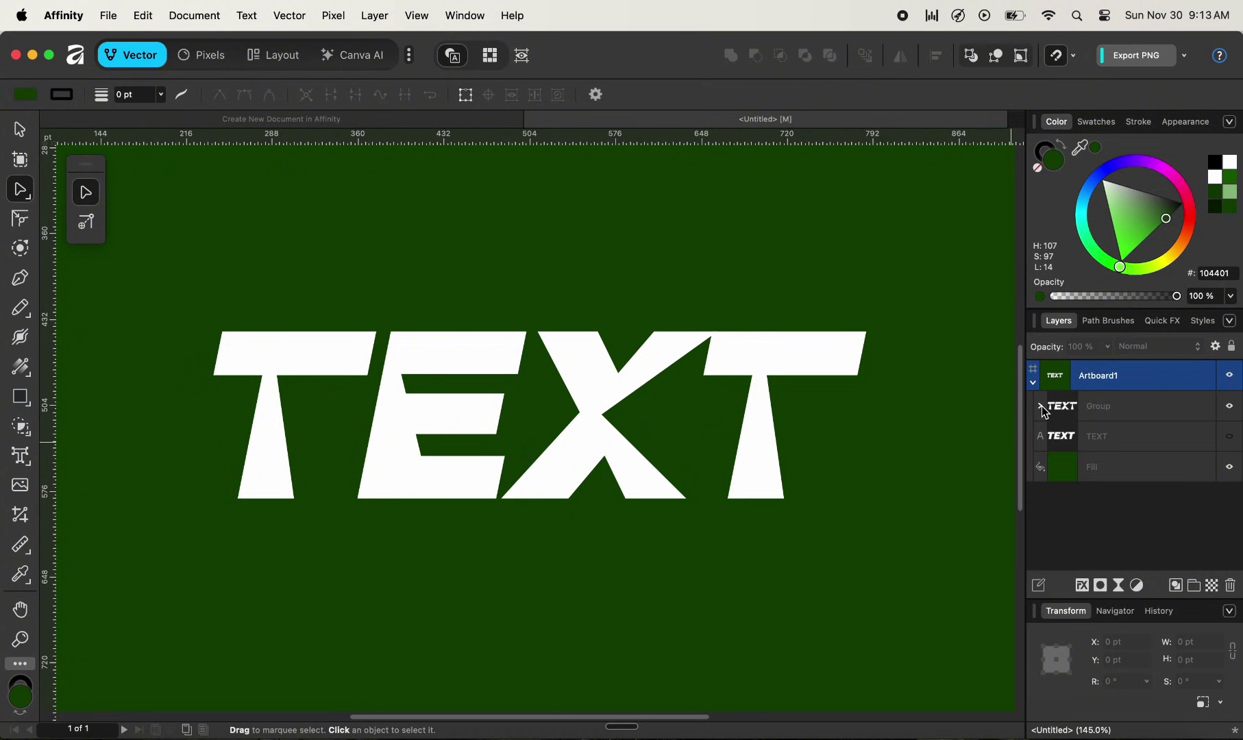
pyautogui.click(1100, 413)
pyautogui.doubleClick(1100, 413)
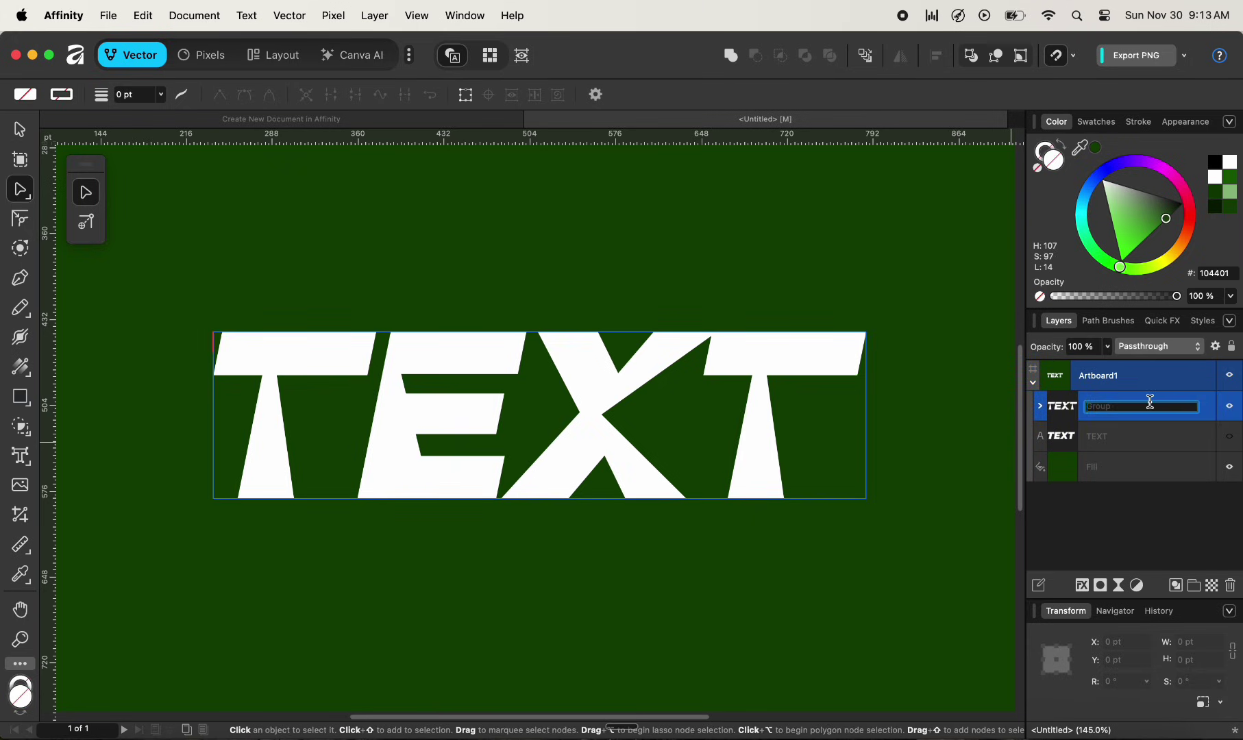
pyautogui.write('Text Shape')
pyautogui.press('Return')
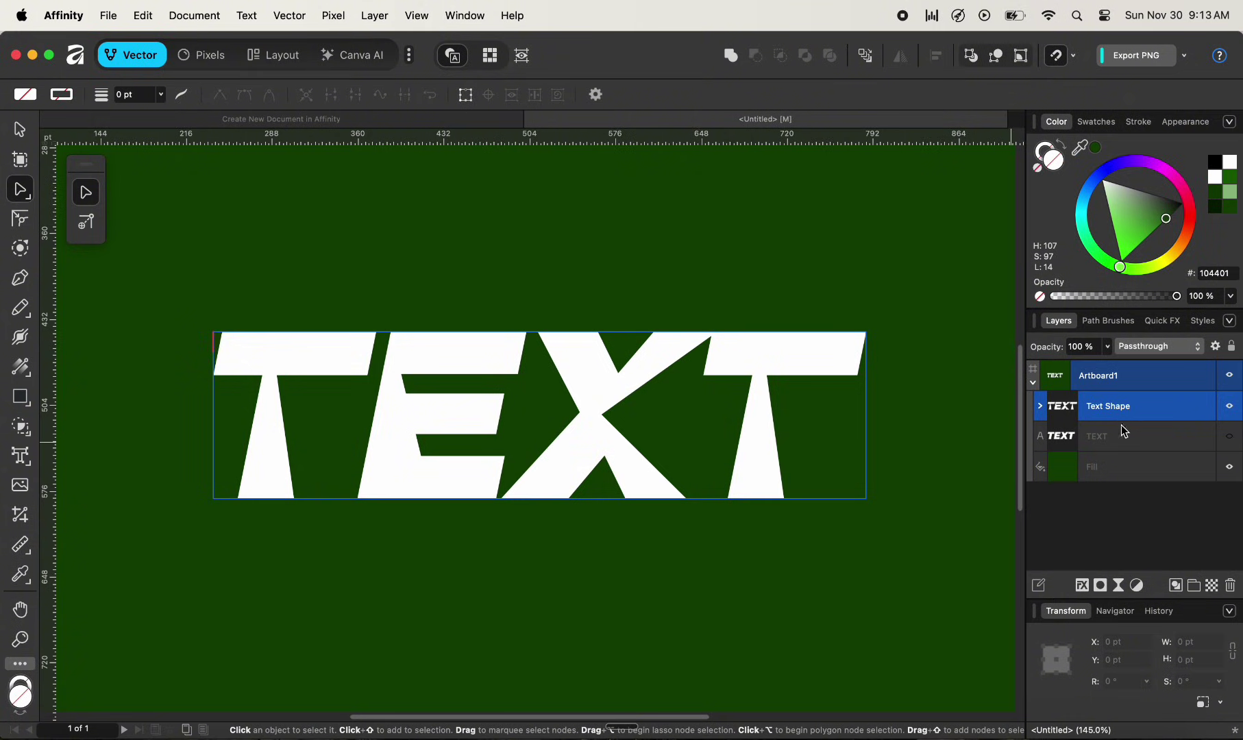
# Step: Show the hidden original TEXT layer, sample the background green as its fill, brighten it to 1E8700, and deselect it
pyautogui.click(1232, 439)
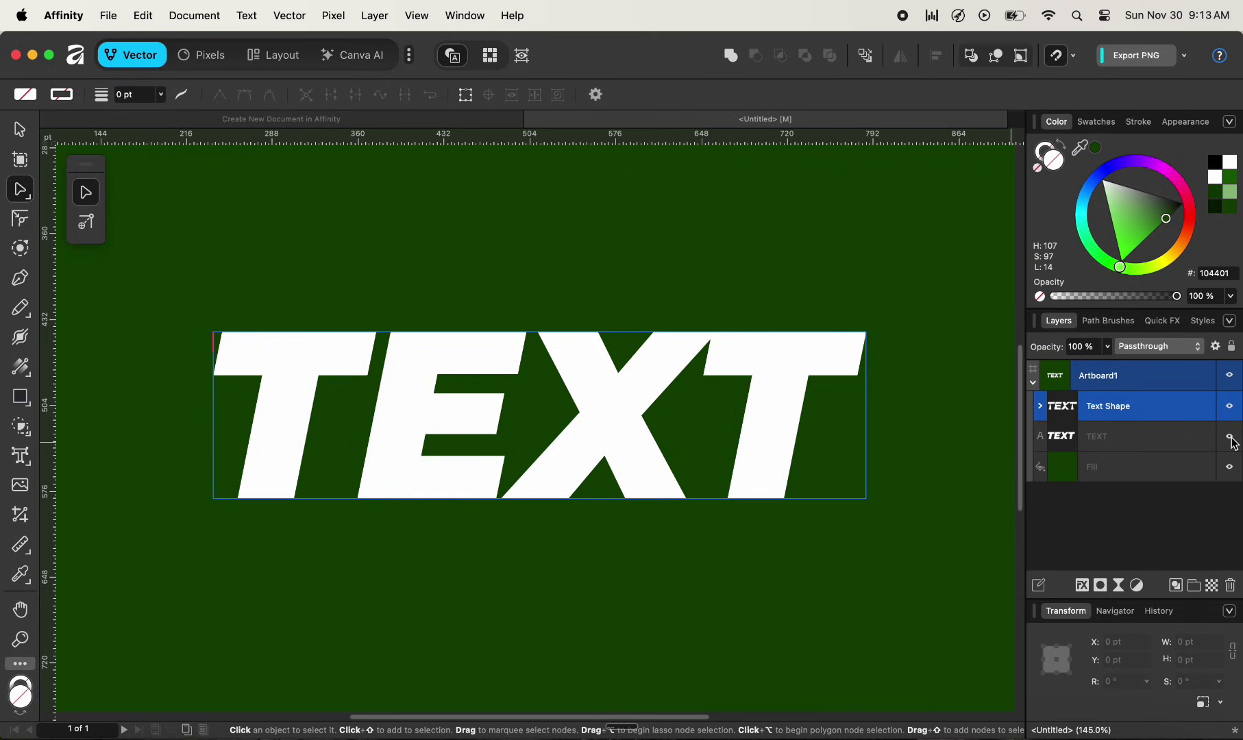
pyautogui.click(1103, 443)
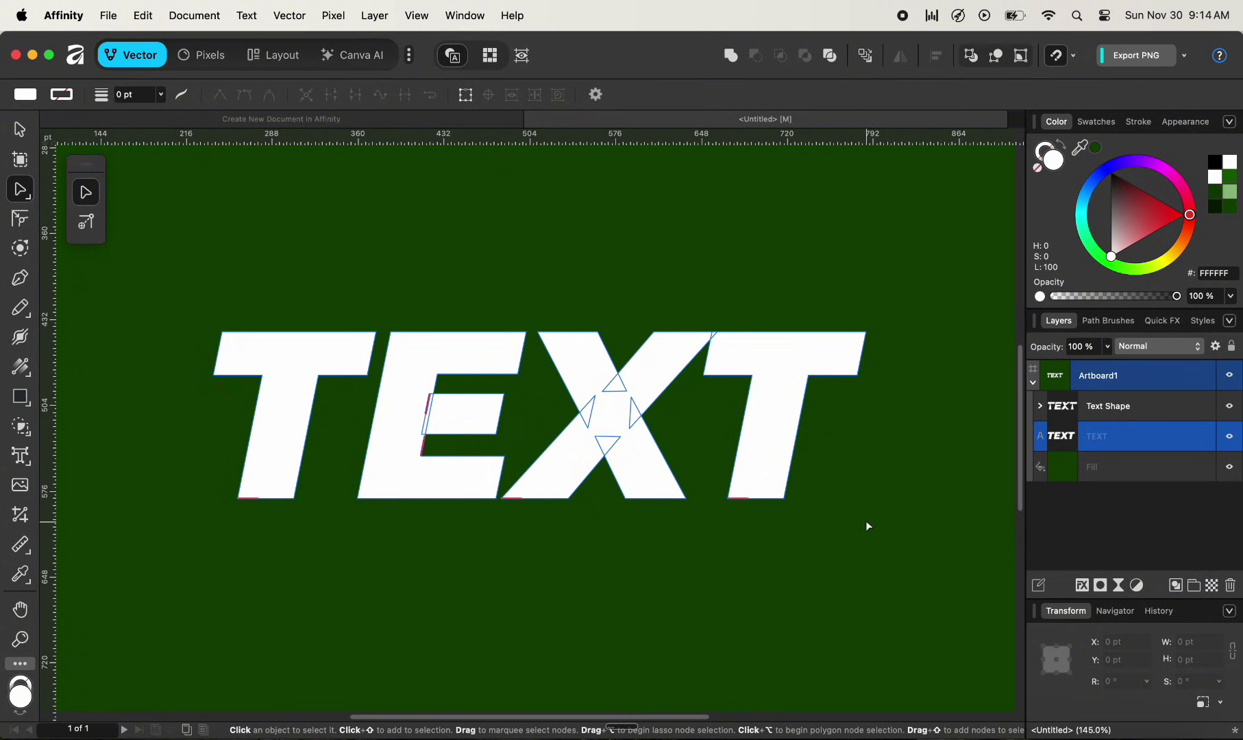
pyautogui.click(21, 574)
pyautogui.moveTo(313, 583); pyautogui.dragTo(972, 436)
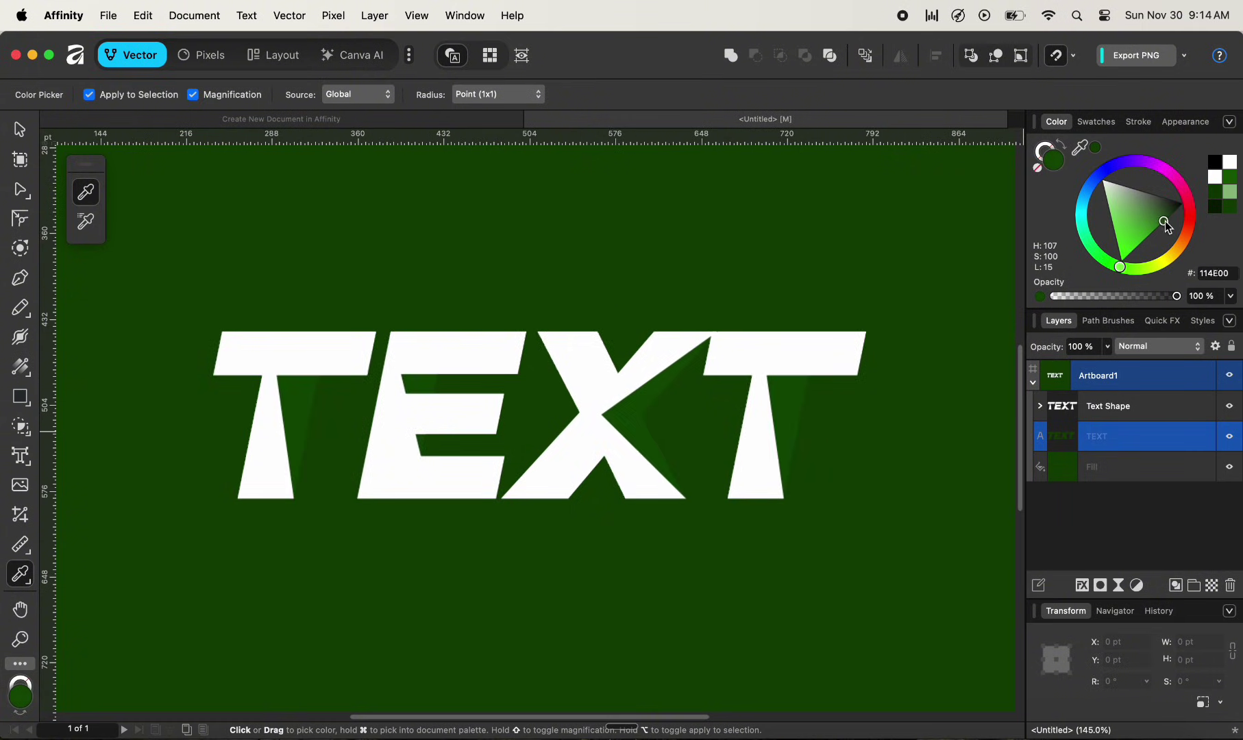
pyautogui.moveTo(1168, 221); pyautogui.dragTo(1176, 246)
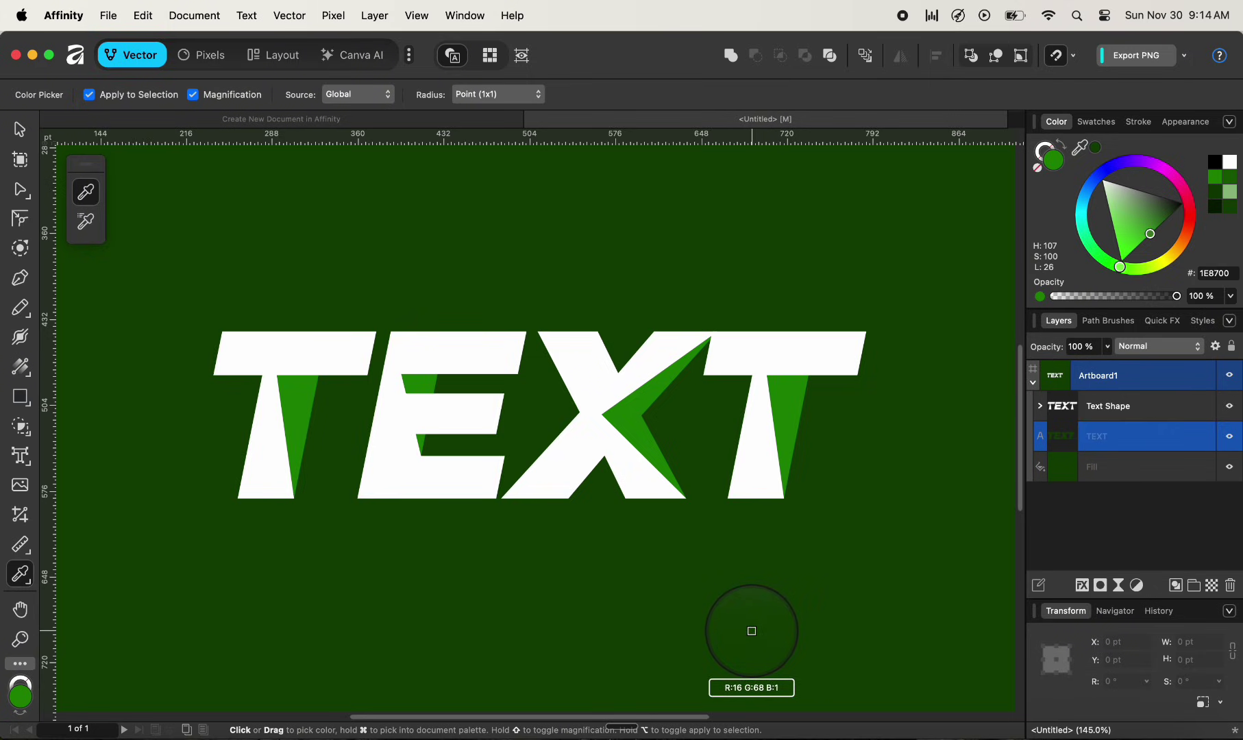
pyautogui.click(20, 129)
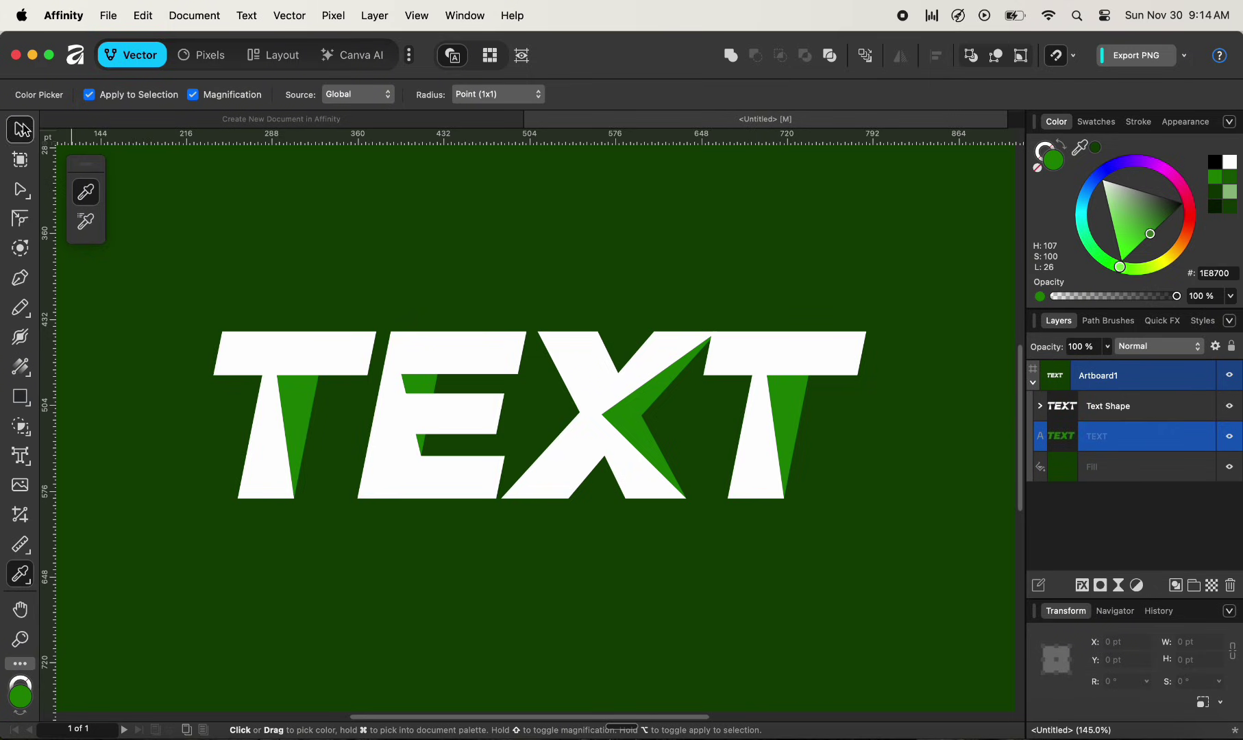
pyautogui.click(211, 542)
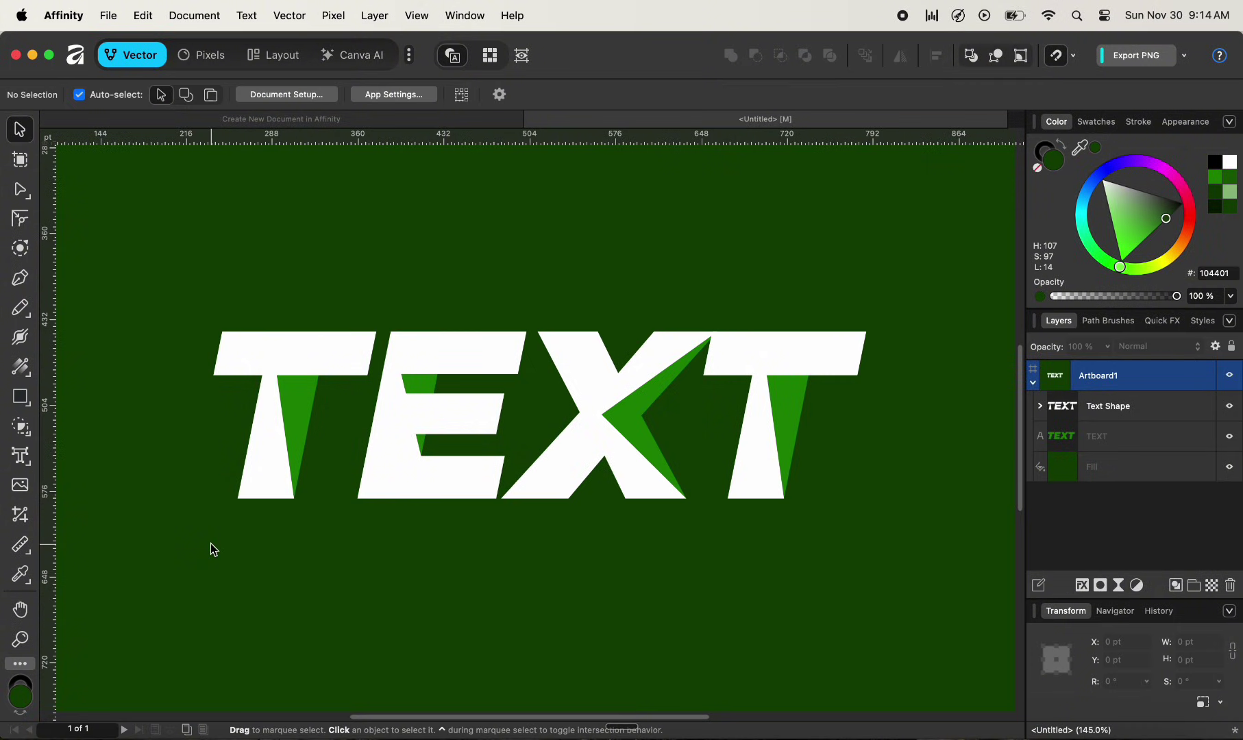